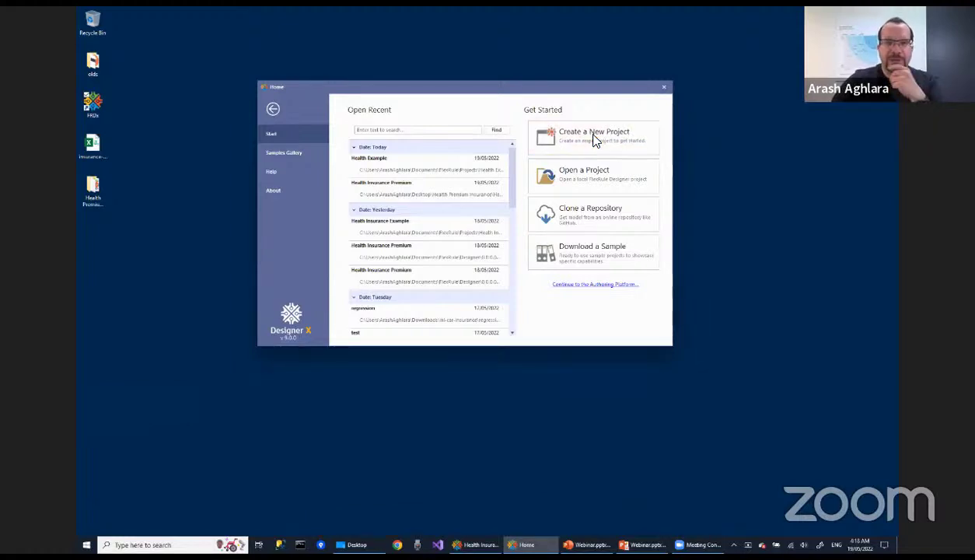
Create a new project named test-combining-ml-br in the default location and maximize its window
click(554, 138)
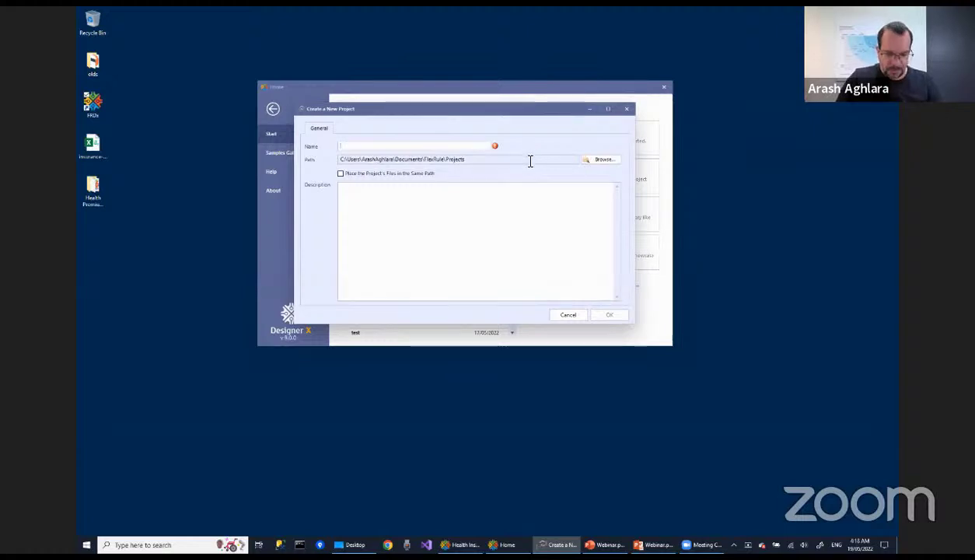
text(test)
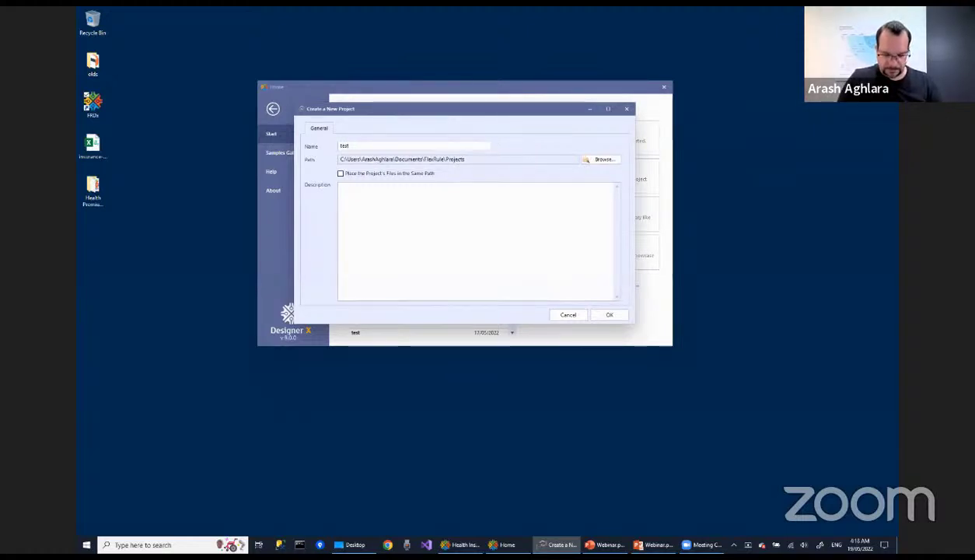
text(-combin)
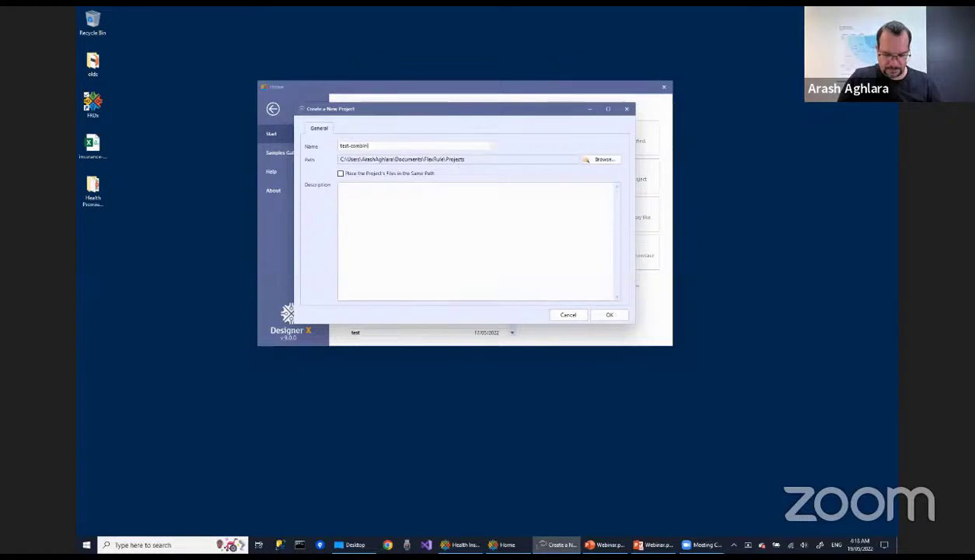
text(ing-ml-bl)
click(607, 315)
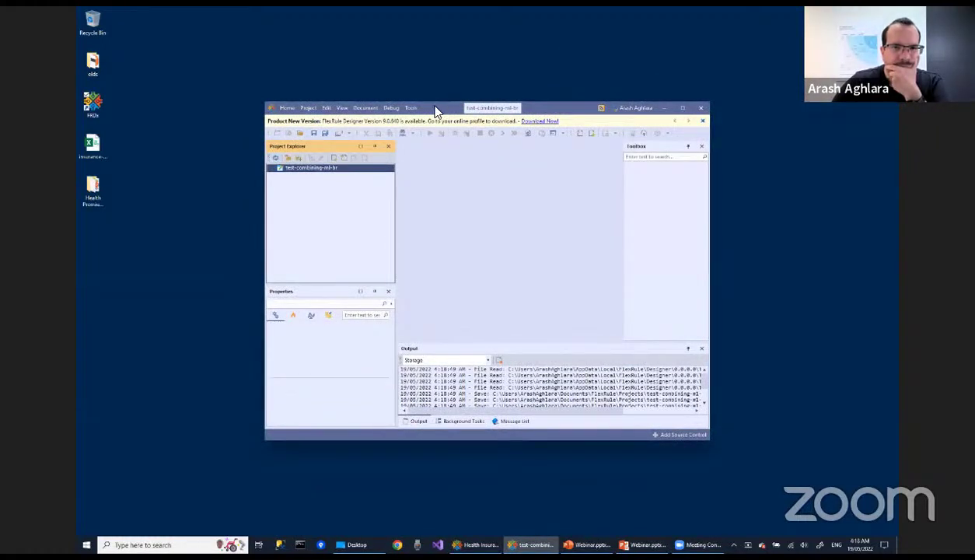
drag(436, 107, 439, 97)
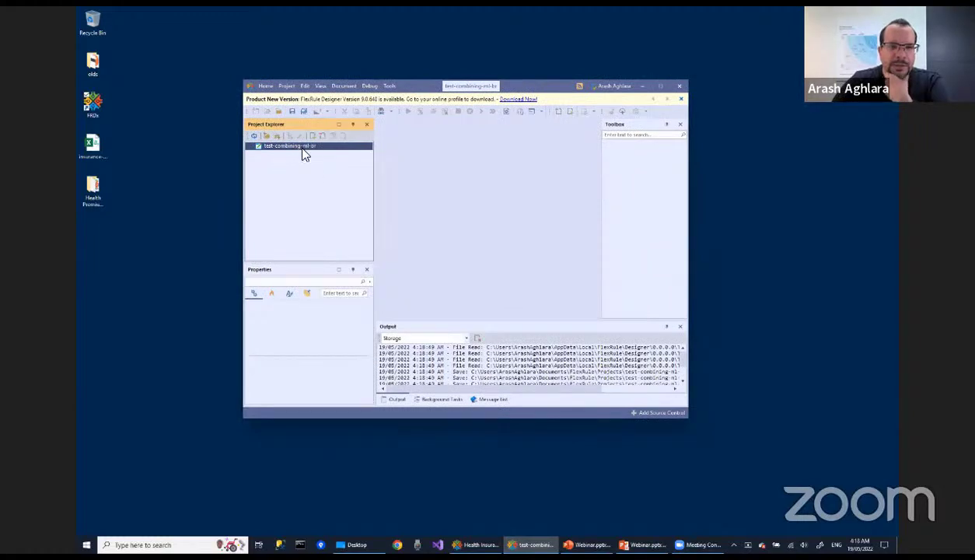
click(658, 86)
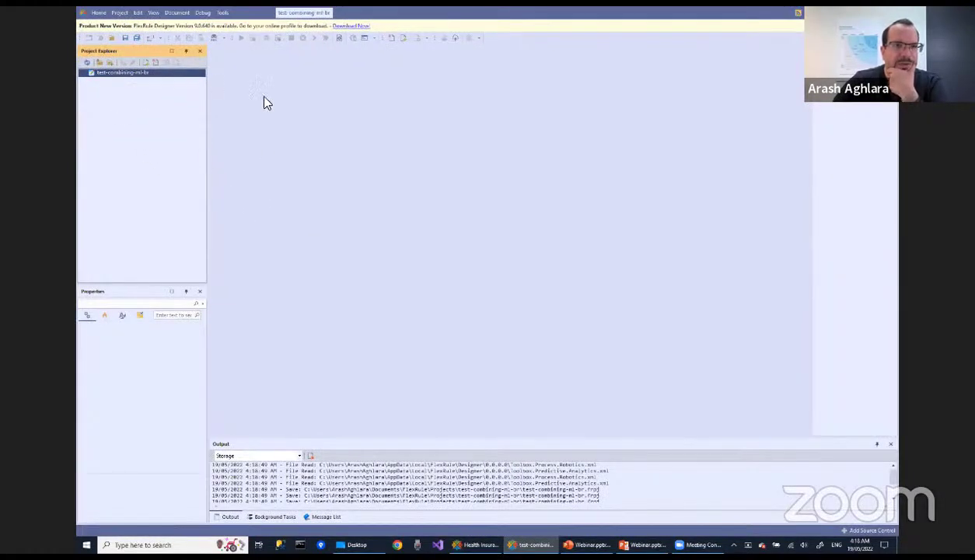
Add a Decision Graph document named Premium-calculation.xml to the project and open it
click(154, 62)
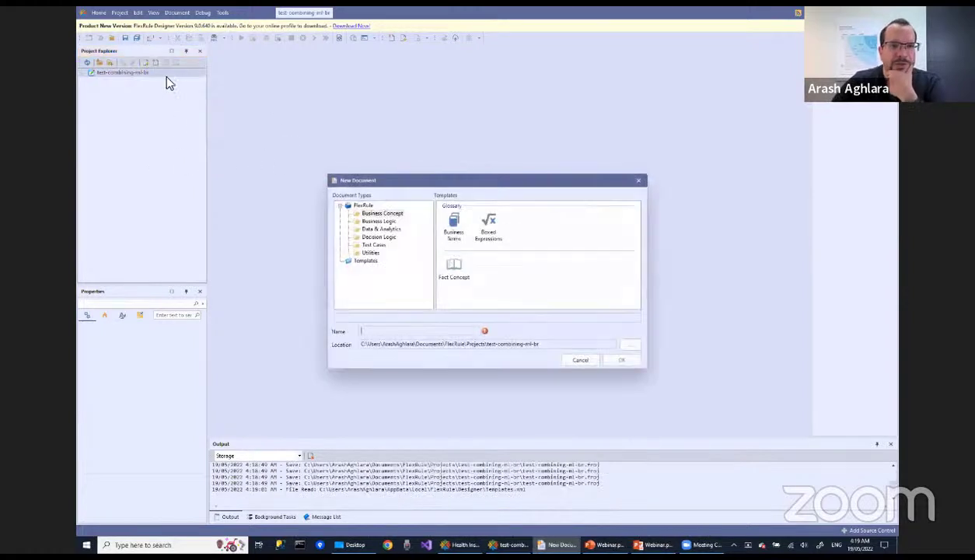
click(379, 221)
click(453, 272)
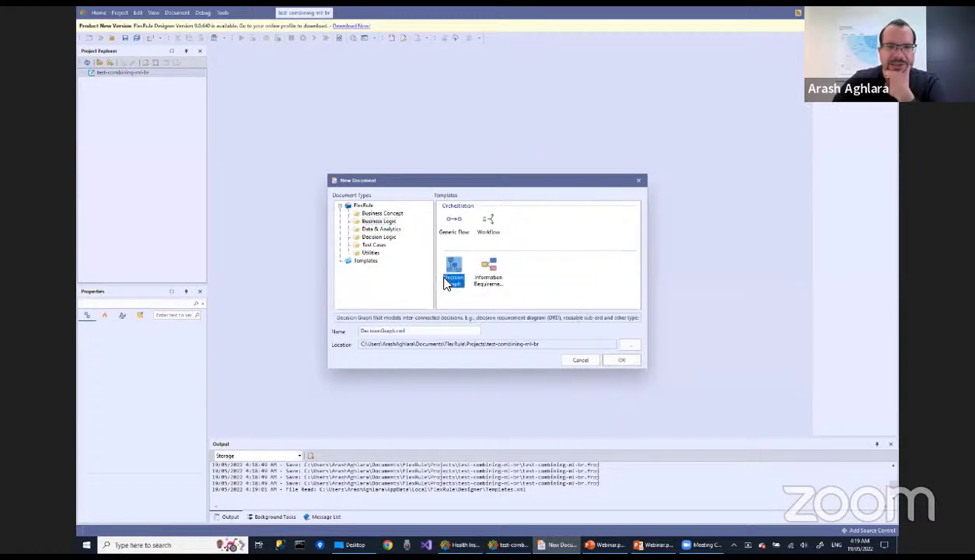
double_click(396, 333)
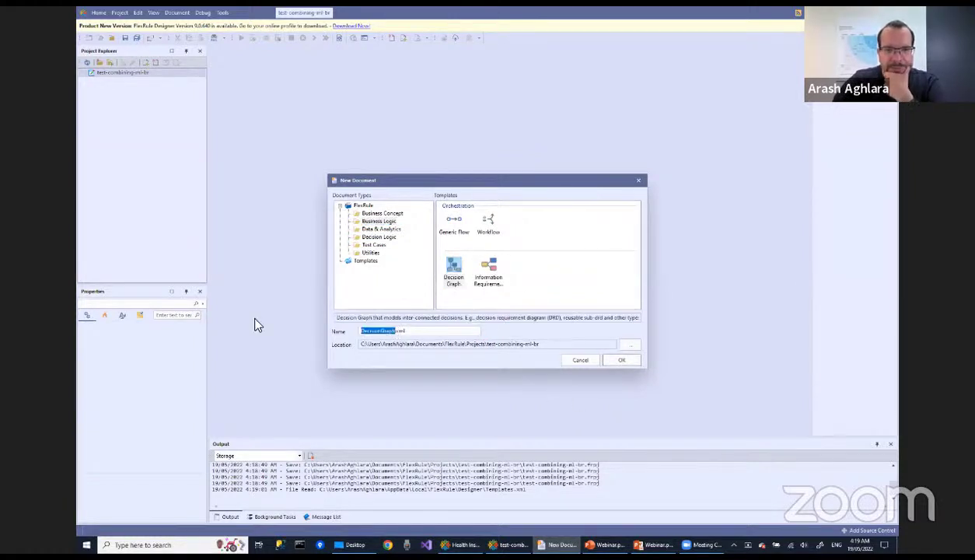
text(Bremium-calc)
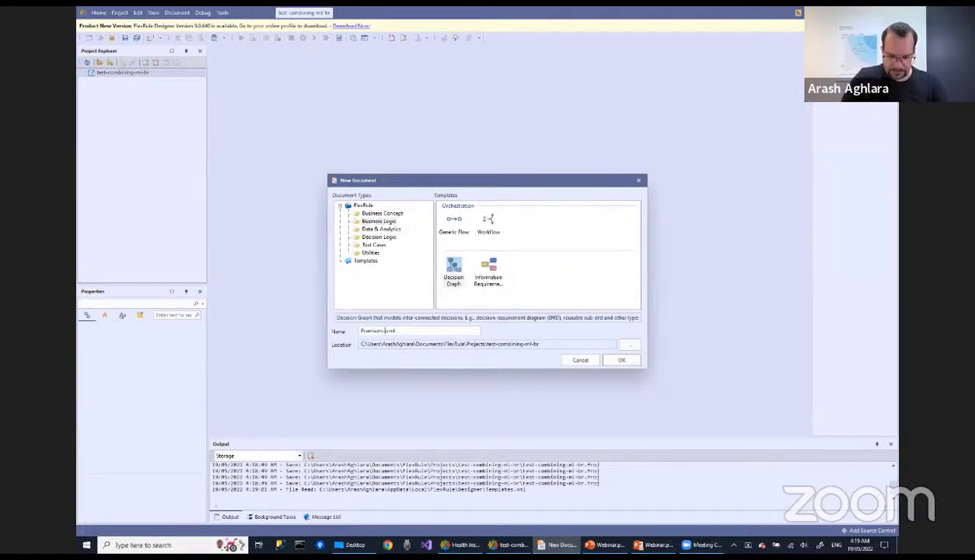
text(ulation)
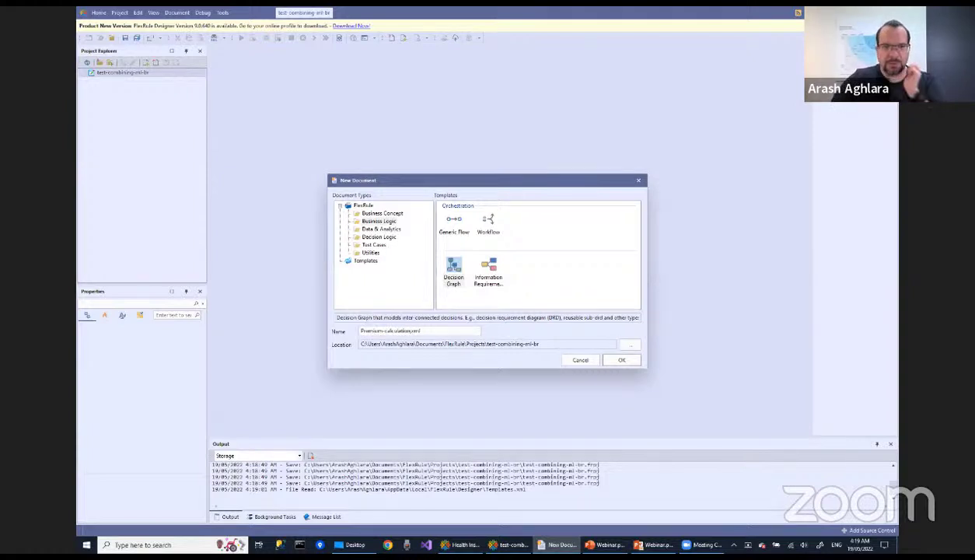
click(611, 359)
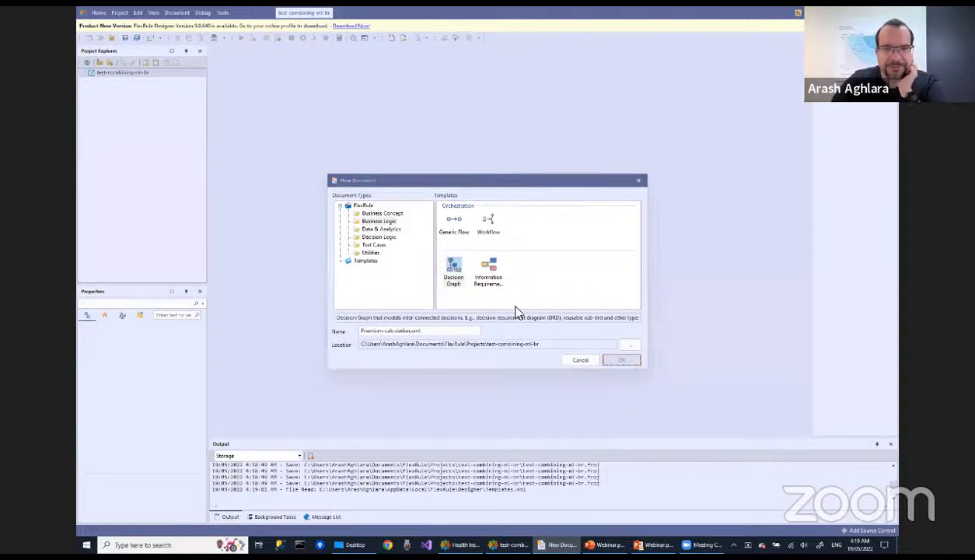
double_click(140, 82)
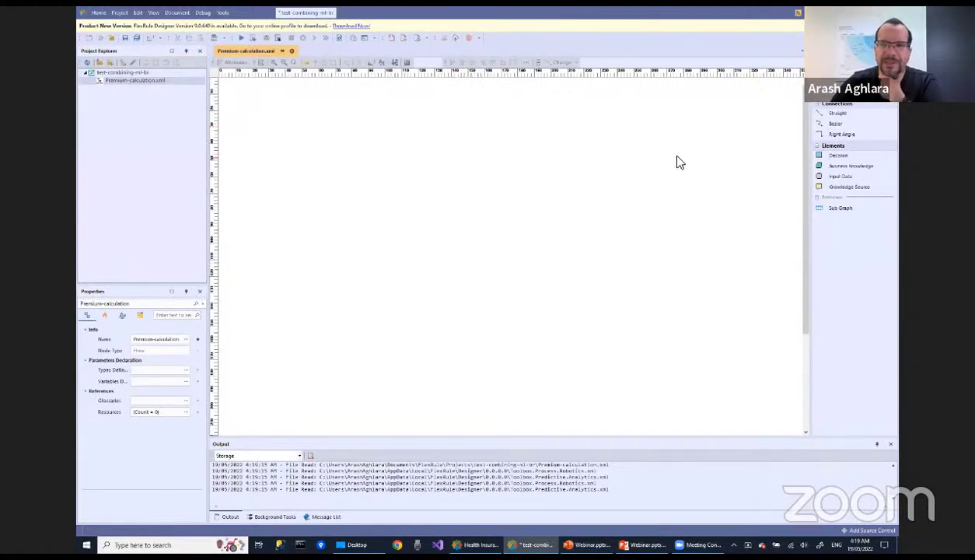
Place a Decision node near the upper middle of the graph and label it "Premium calc"
click(842, 208)
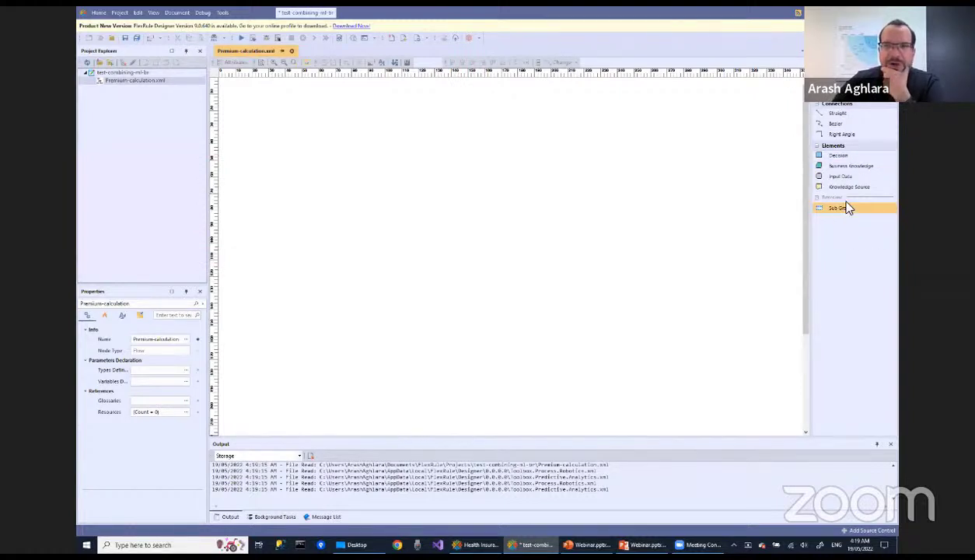
drag(835, 156, 483, 142)
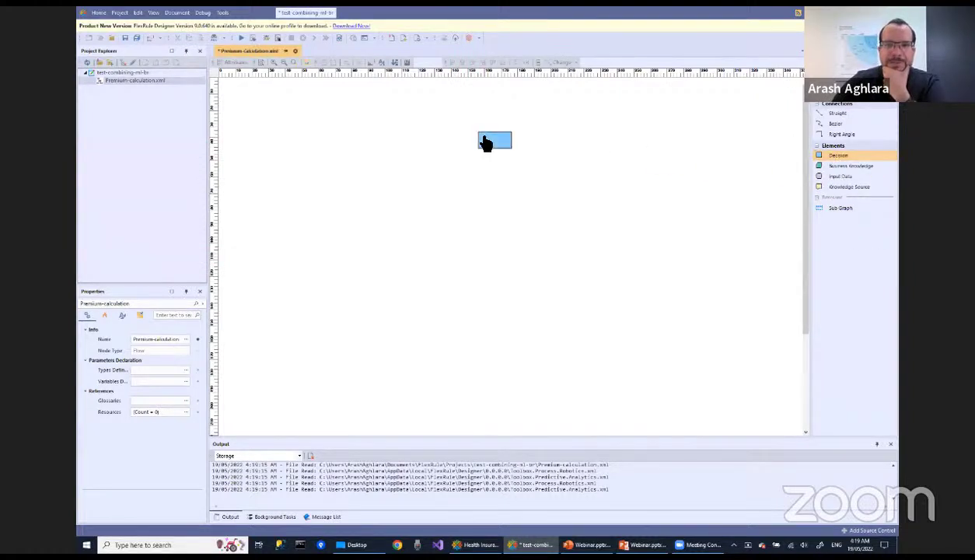
double_click(496, 143)
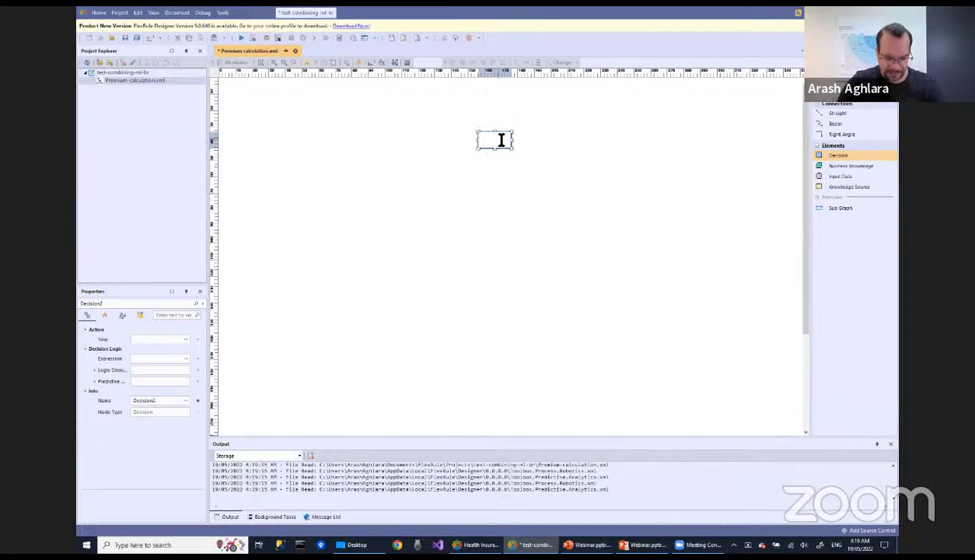
text(Premium)
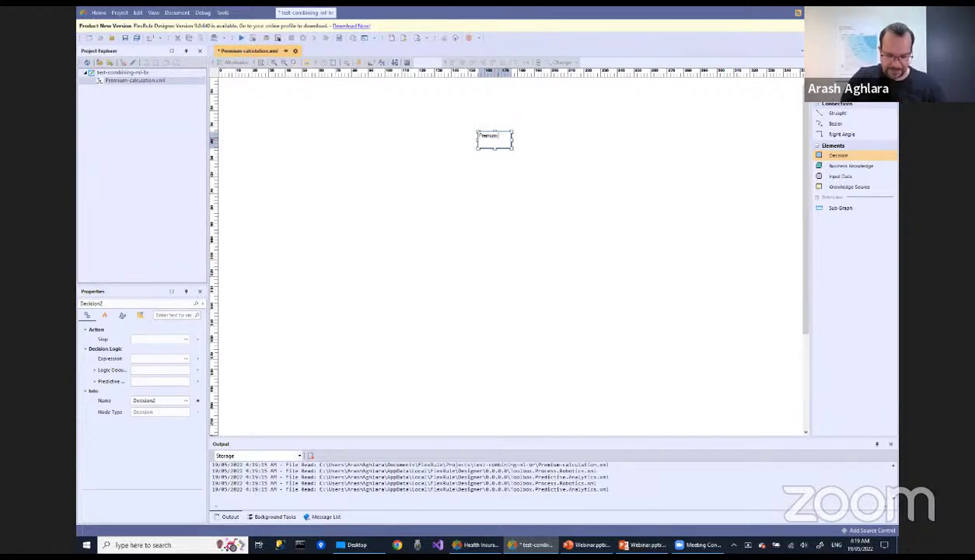
text( calc...)
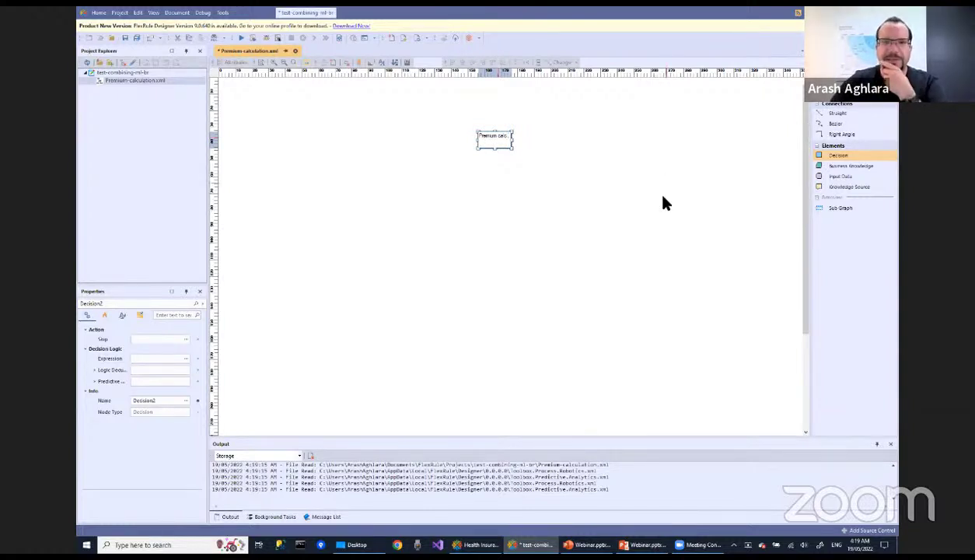
click(585, 189)
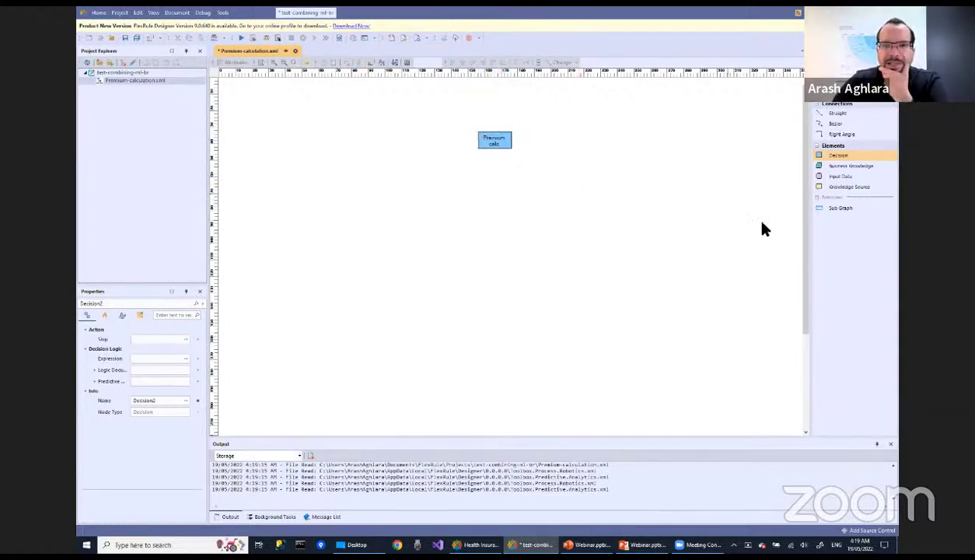
Add two Decision nodes below Premium calc, both linked to it, and label the left one "Situational Decision"
drag(836, 155, 497, 147)
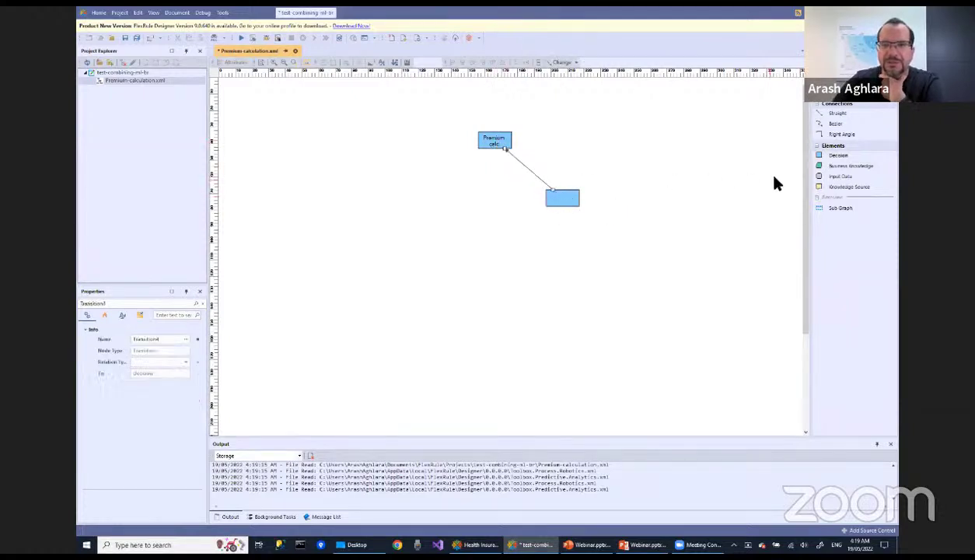
drag(837, 155, 501, 148)
double_click(417, 204)
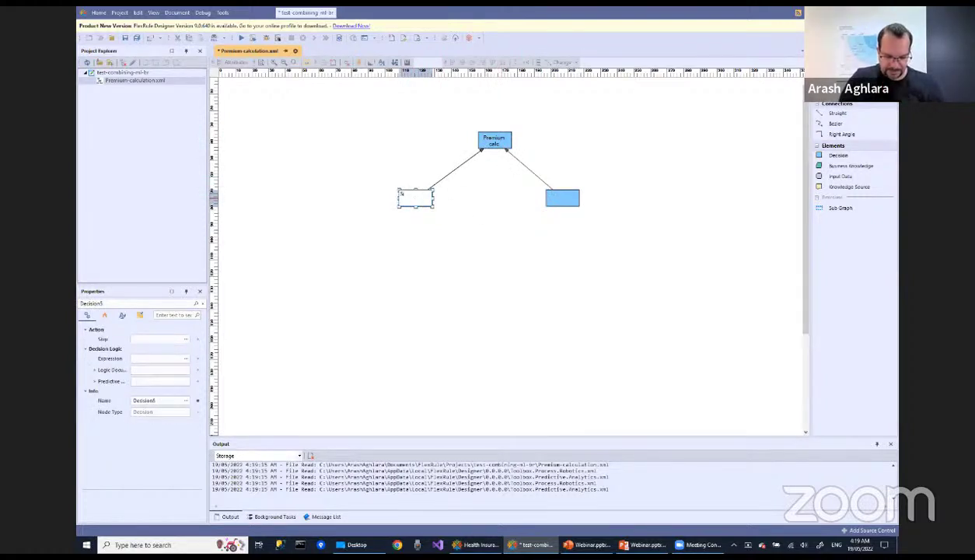
text(Sbcs)
key(BackSpace)
key(BackSpace)
key(BackSpace)
text(u)
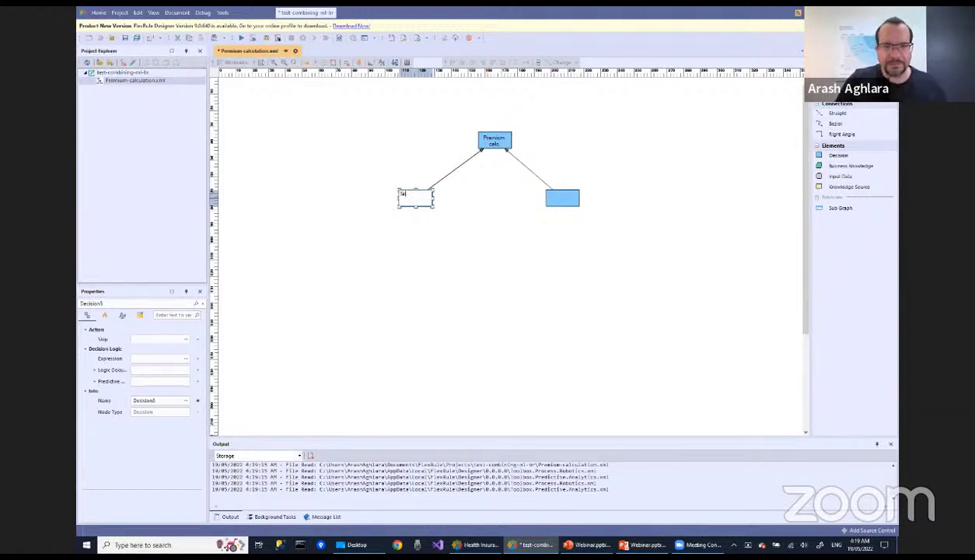
text(m Dec)
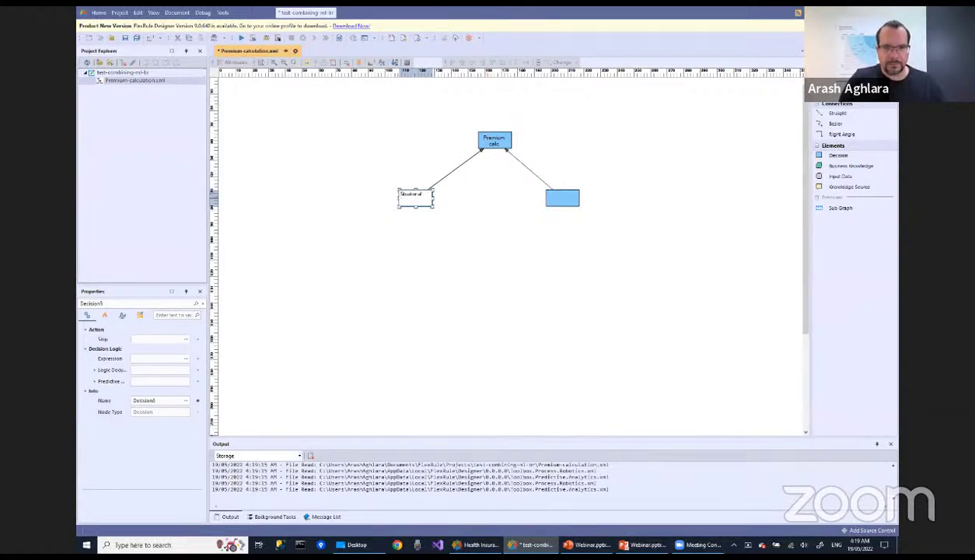
text(isio)
key(BackSpace)
key(BackSpace)
key(BackSpace)
key(BackSpace)
key(BackSpace)
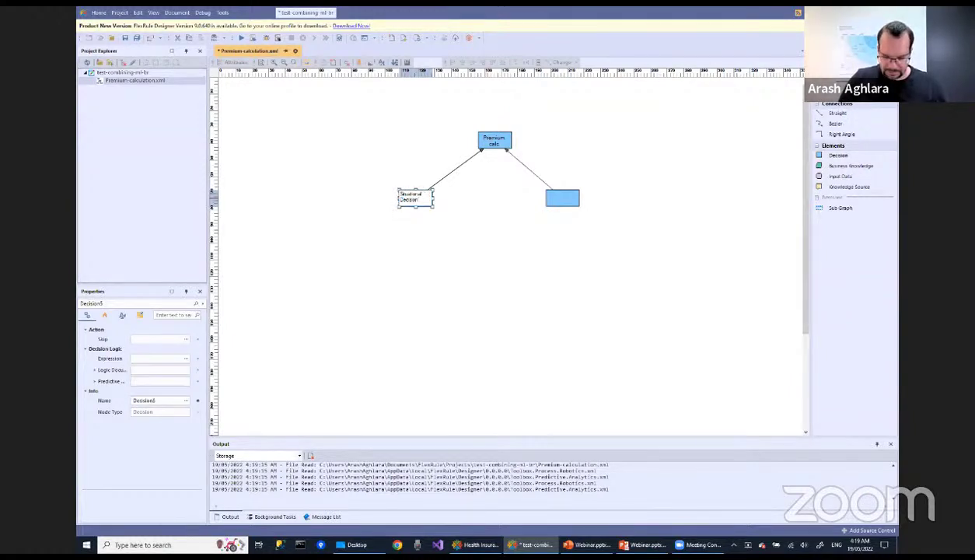
click(555, 272)
Add a Sub Graph node linked to Premium calc, below and between the two lower decisions, and label it "Pricing Baseline"
drag(839, 208, 495, 145)
double_click(509, 230)
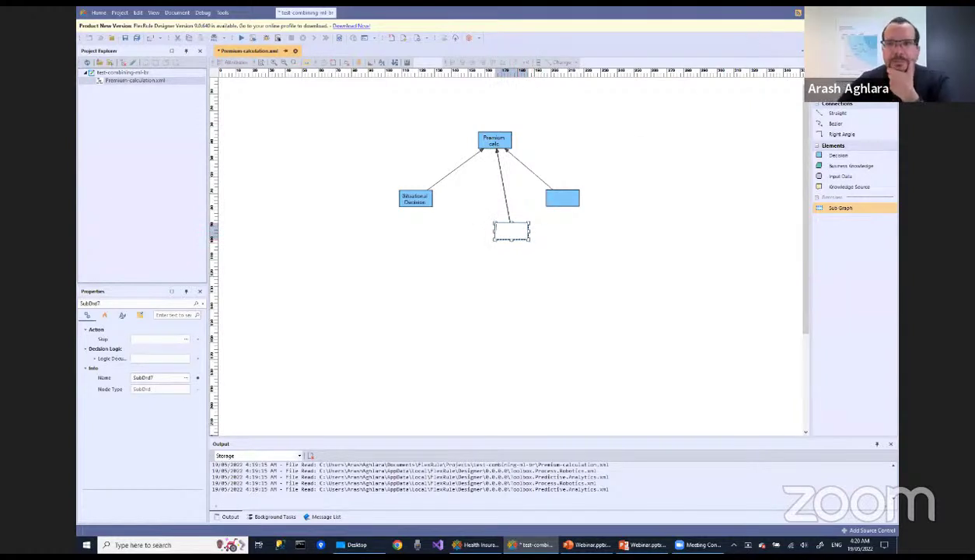
text(Teneline)
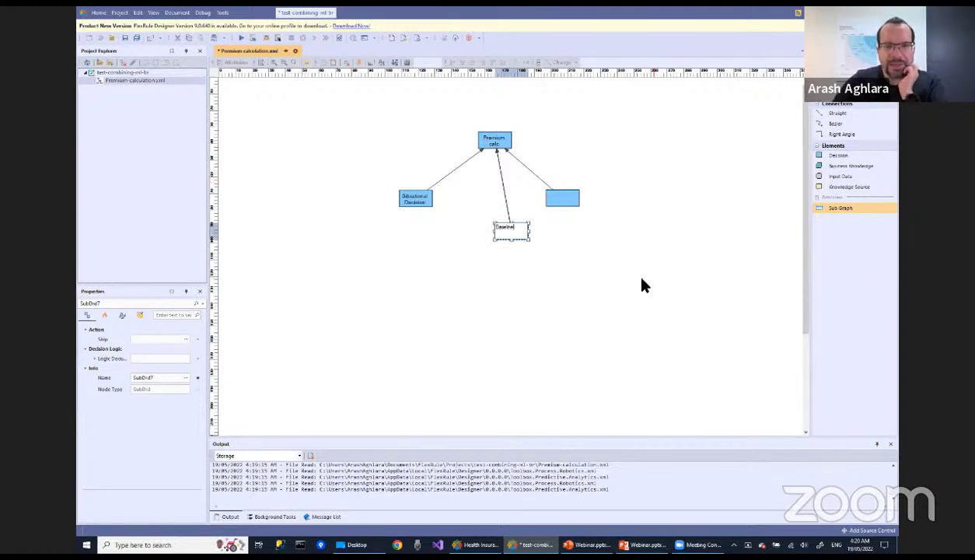
key(Home)
text(Premi)
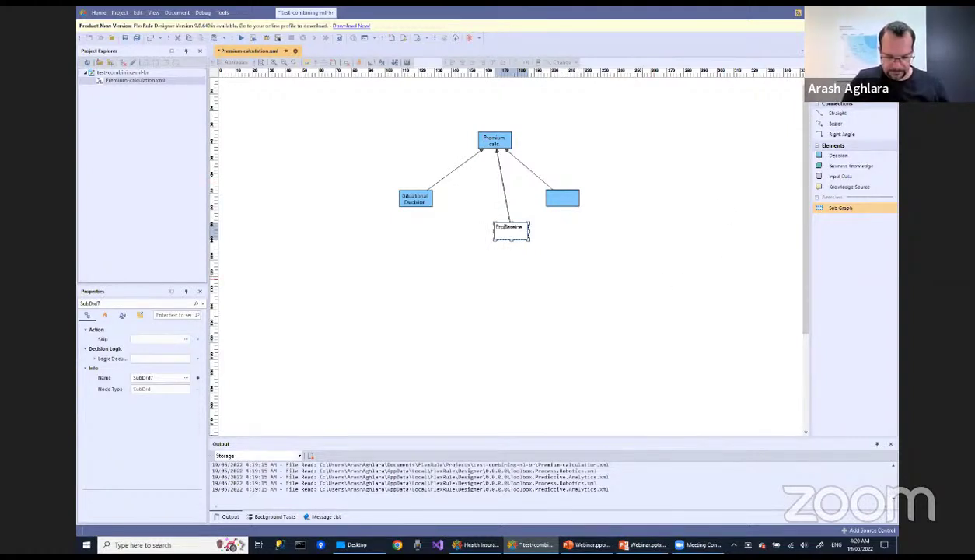
click(581, 362)
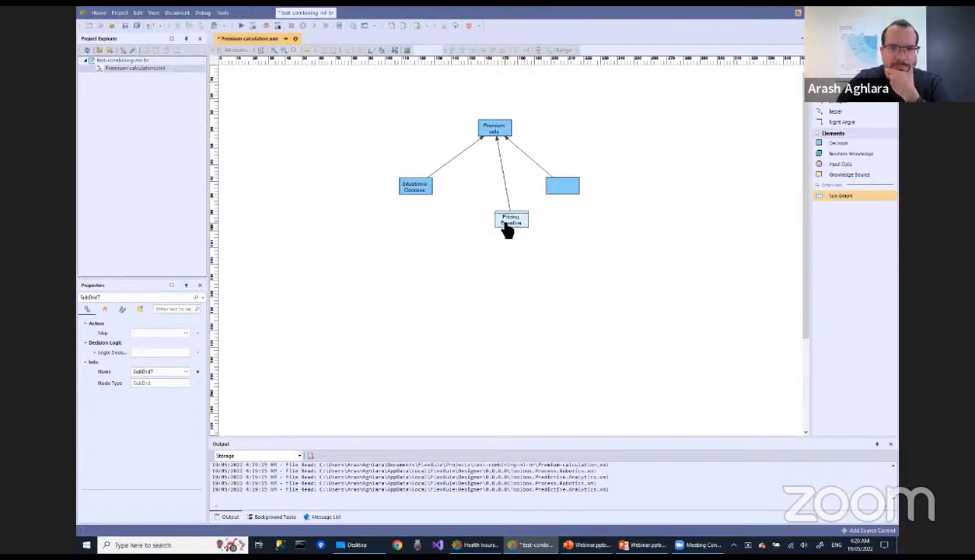
Create and link a Data & Analytics Regression document named PricePredictor.xml to the Pricing Baseline node
right_click(504, 223)
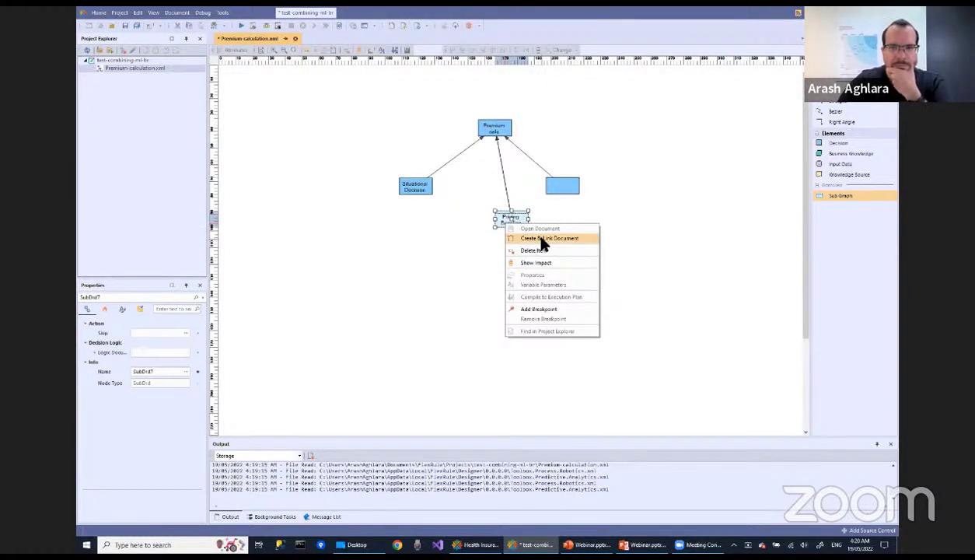
click(512, 239)
click(380, 221)
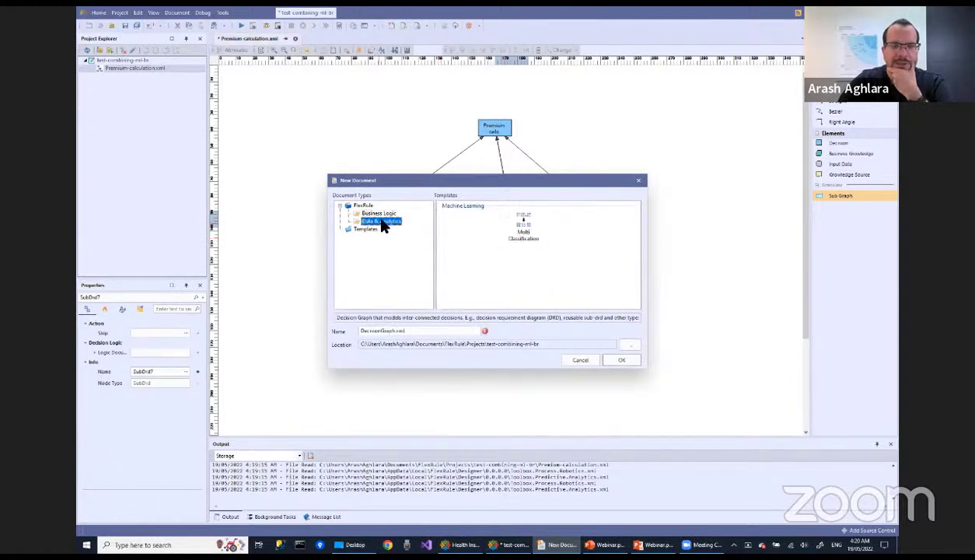
drag(414, 189, 381, 207)
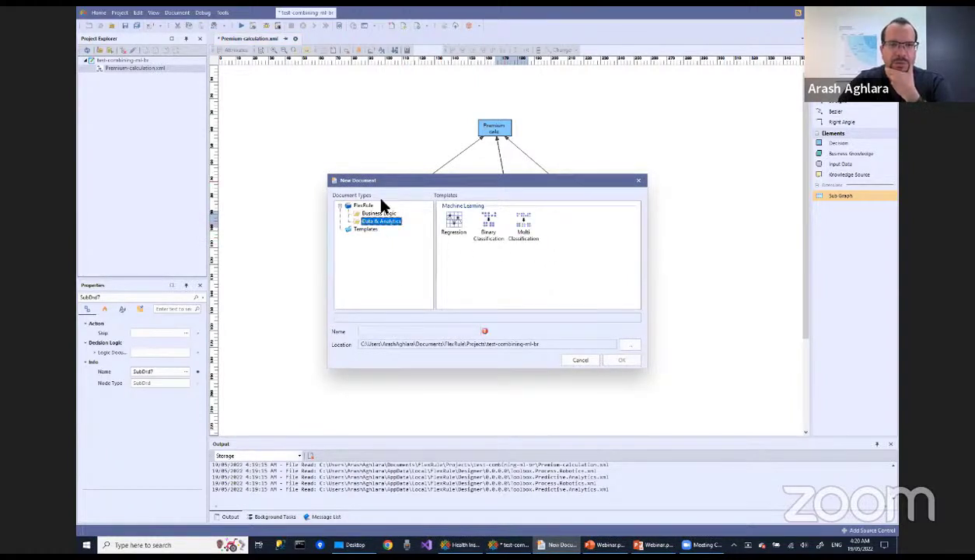
click(418, 241)
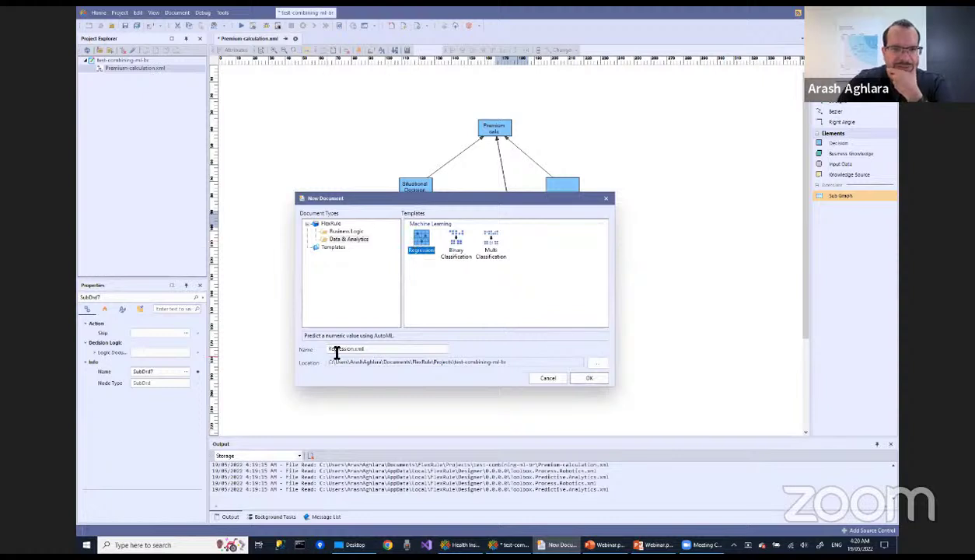
drag(355, 350, 286, 344)
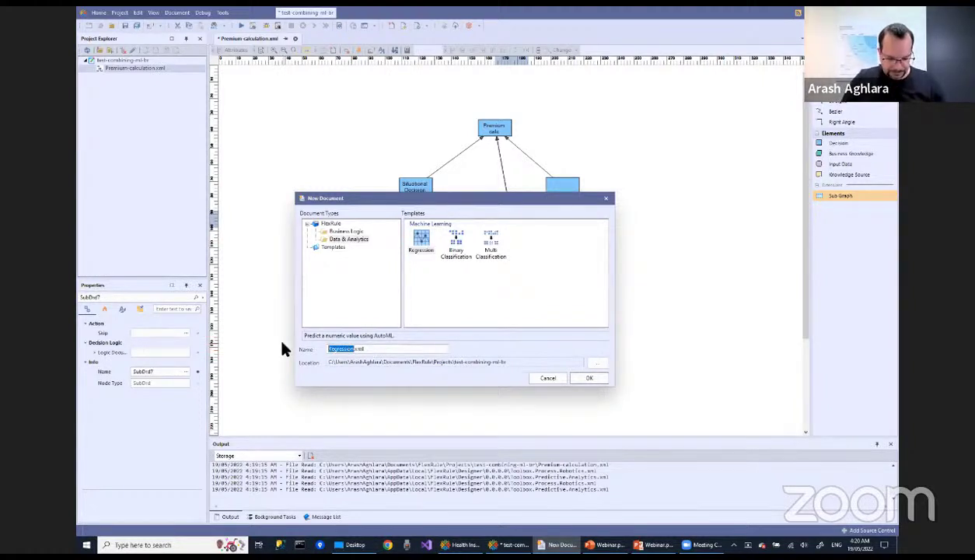
text(Price)
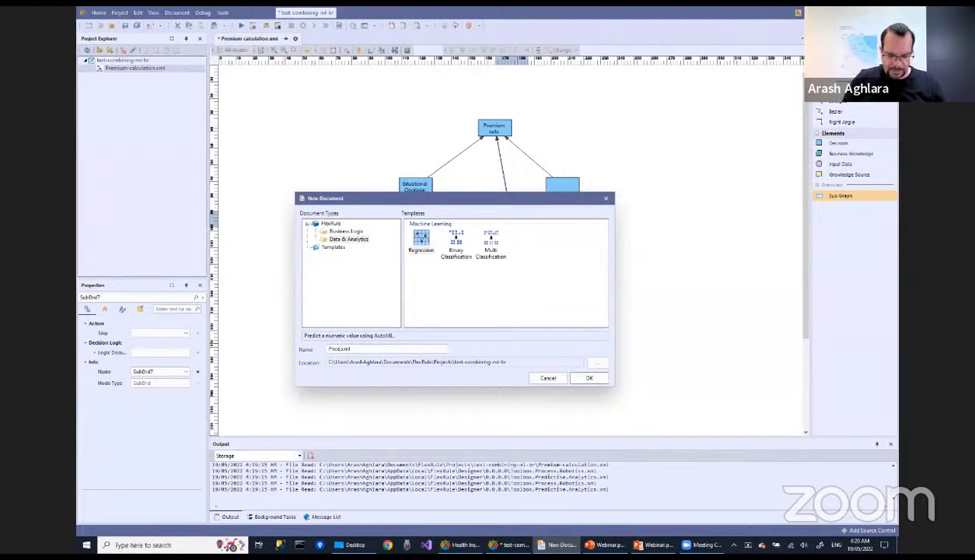
text(Predictor)
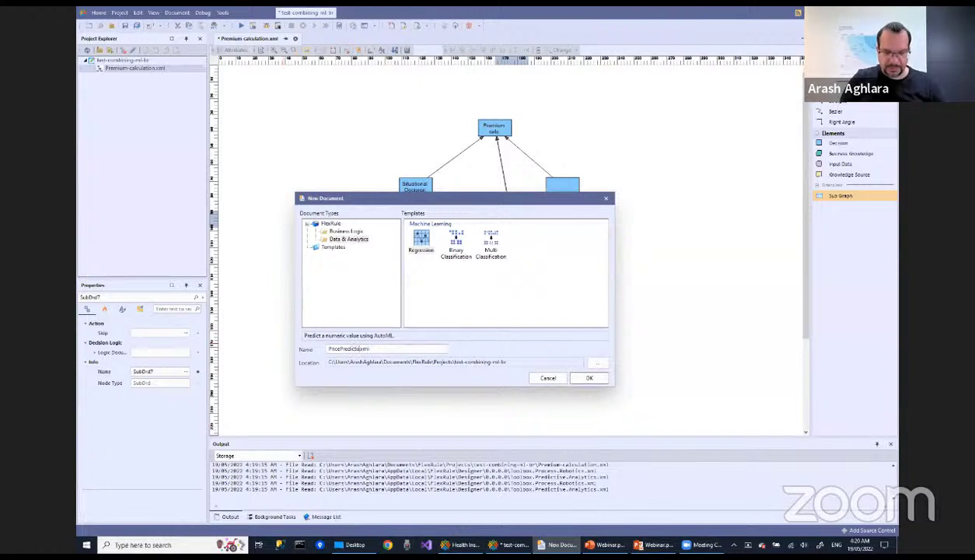
click(595, 380)
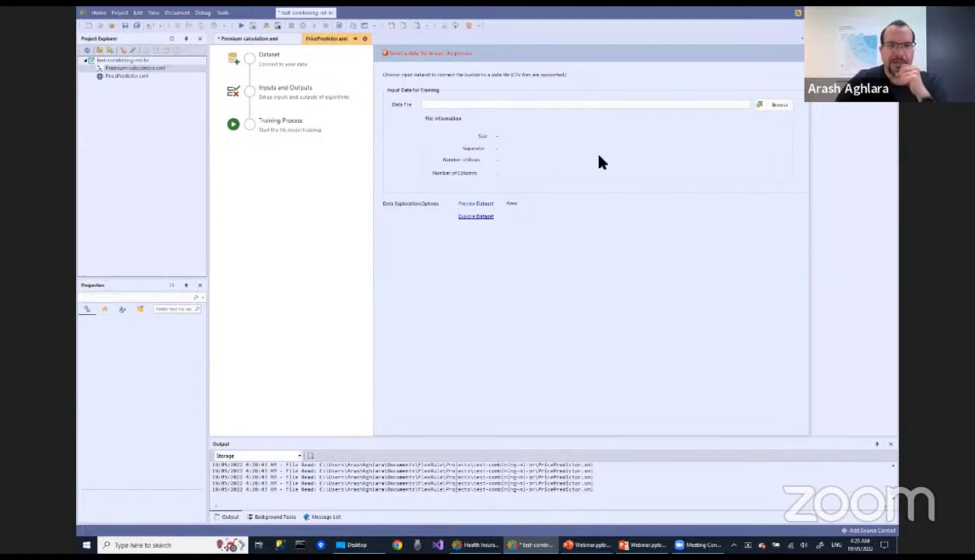
Load the recently used insurance-charge.csv from the Desktop as the training data file
click(775, 106)
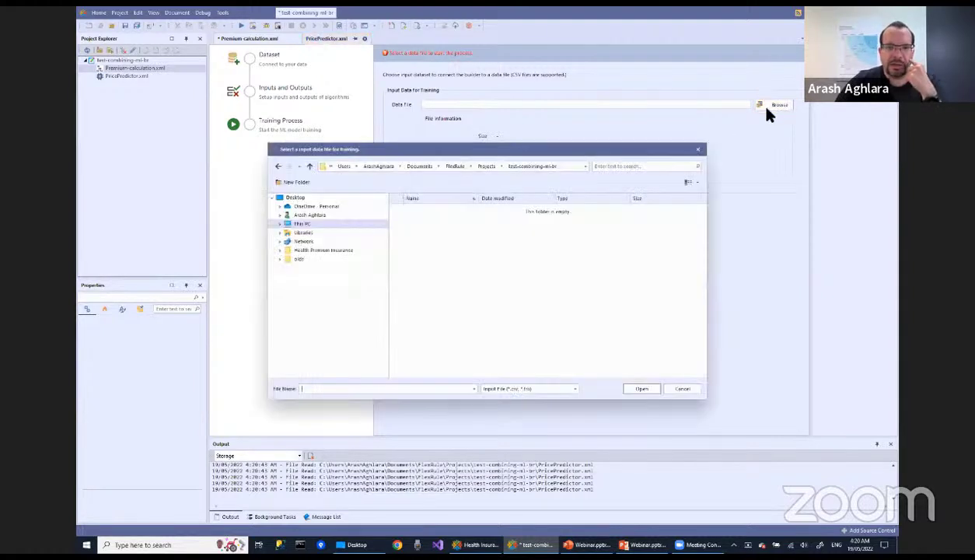
click(473, 388)
click(438, 401)
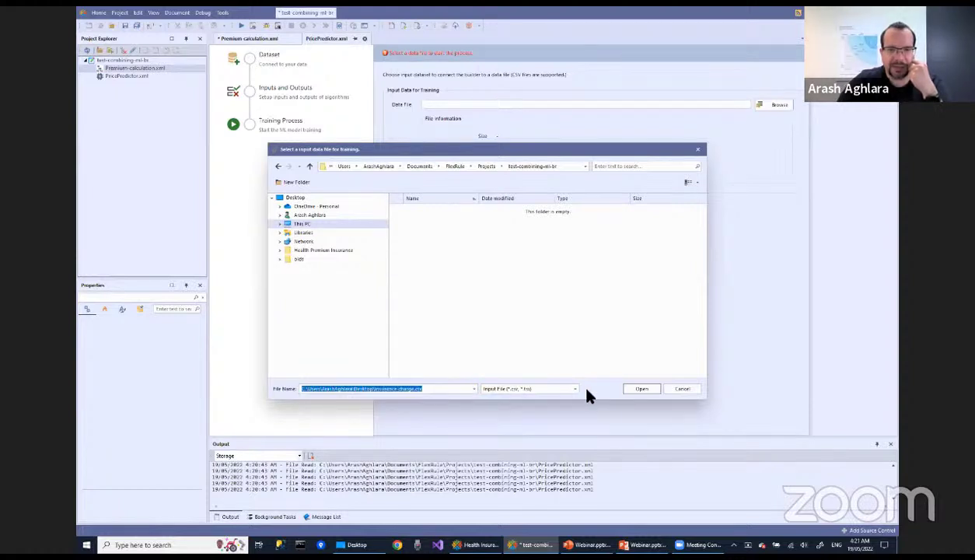
click(634, 390)
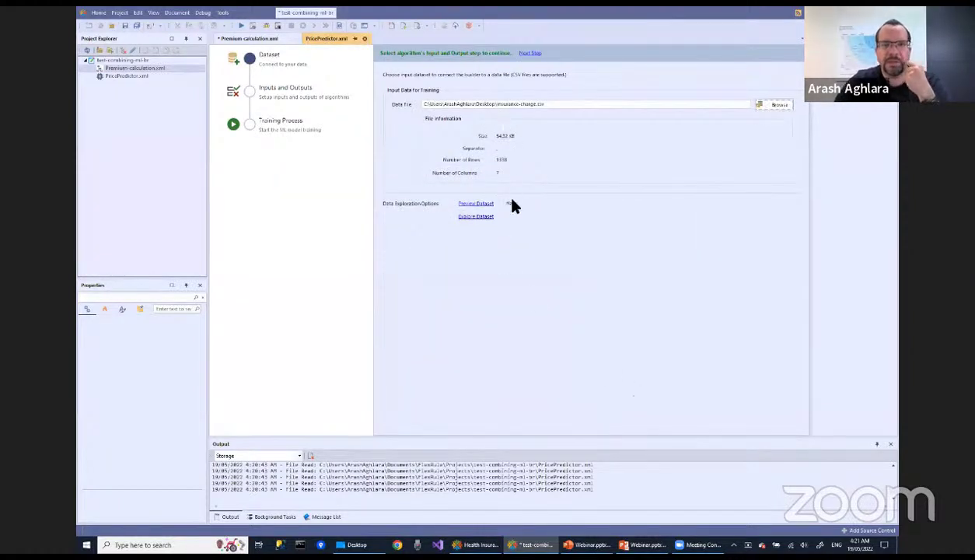
Preview the training dataset's rows and columns, and close the preview
click(475, 204)
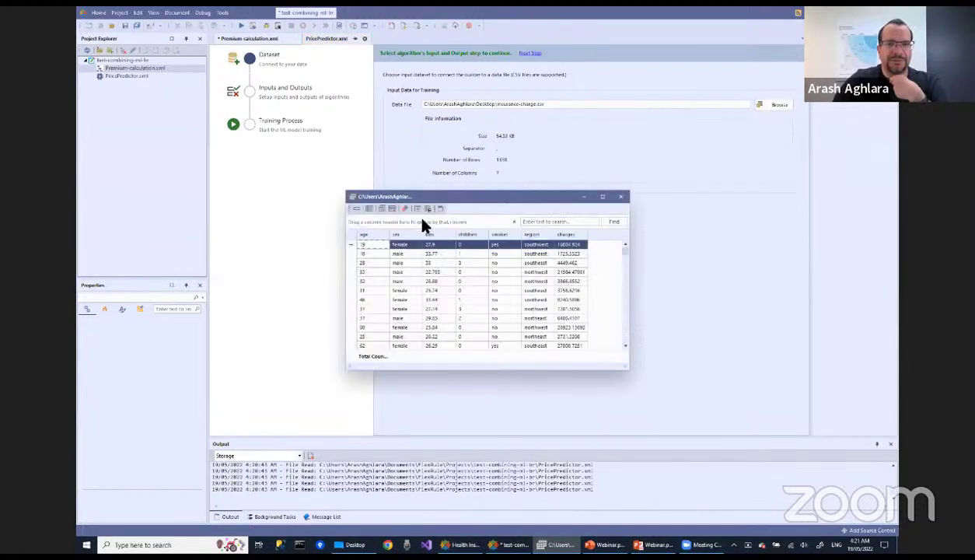
drag(446, 195, 408, 158)
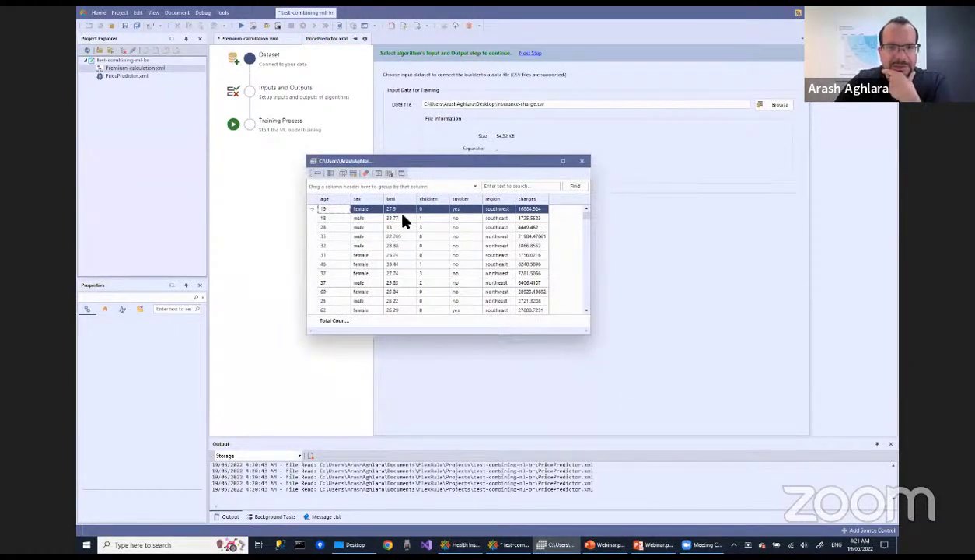
click(583, 162)
Explore the dataset in its own data document and retrieve its rows, saving the changed documents before running
click(477, 217)
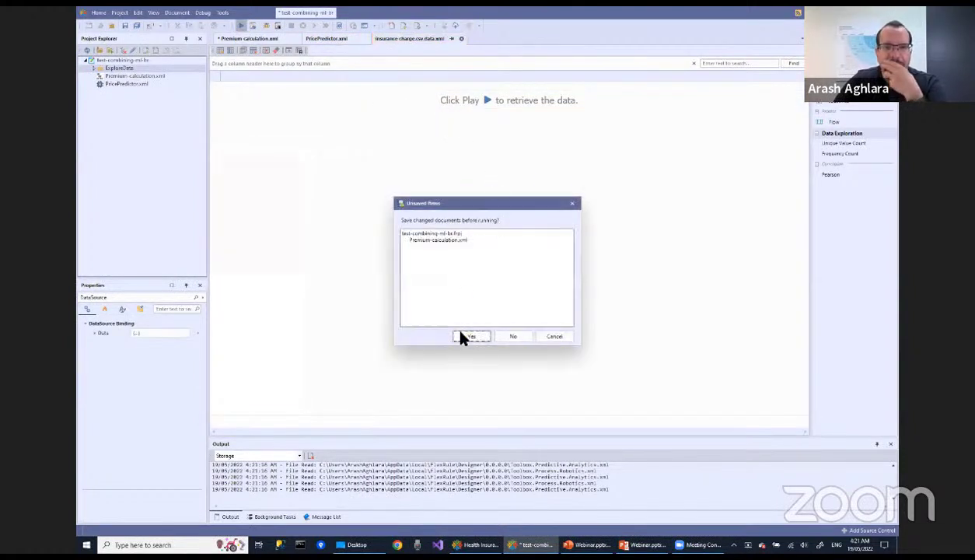
click(466, 337)
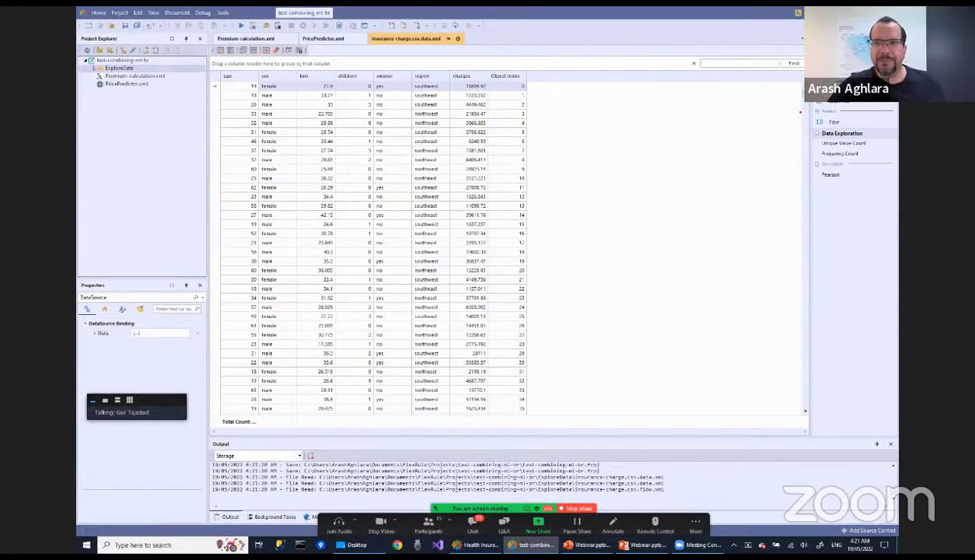
drag(796, 118, 894, 198)
drag(893, 266, 881, 183)
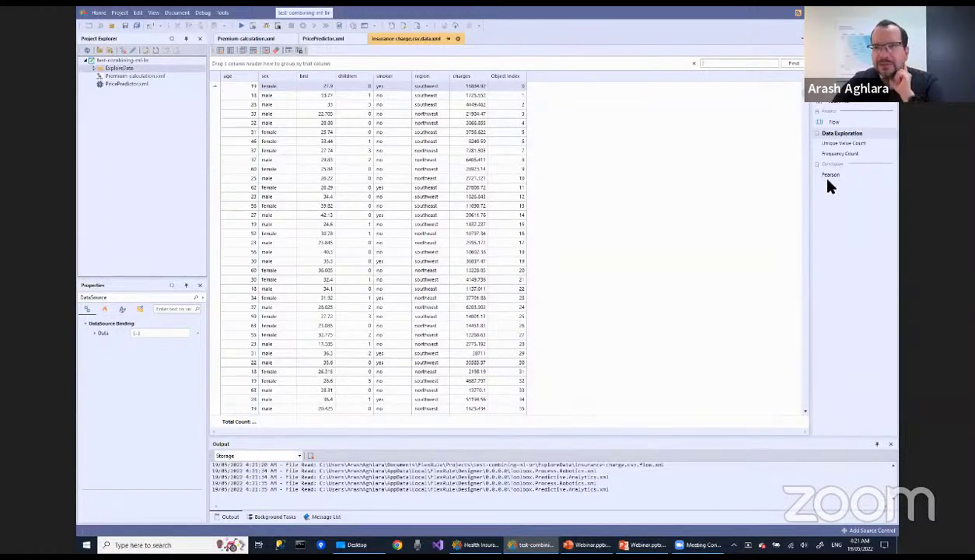
Create a Unique Value Count chart of the dataset using every column except ObjectIndex
drag(857, 146, 346, 167)
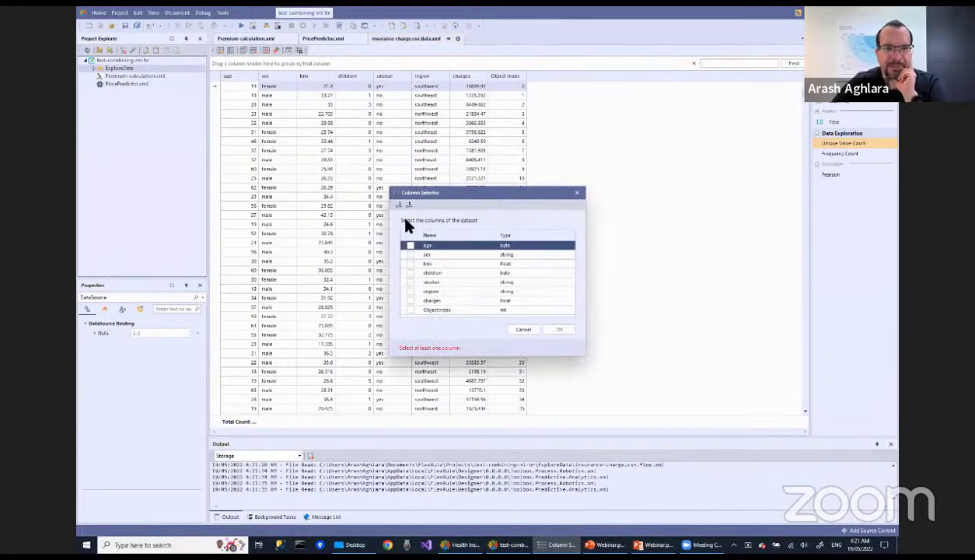
click(399, 206)
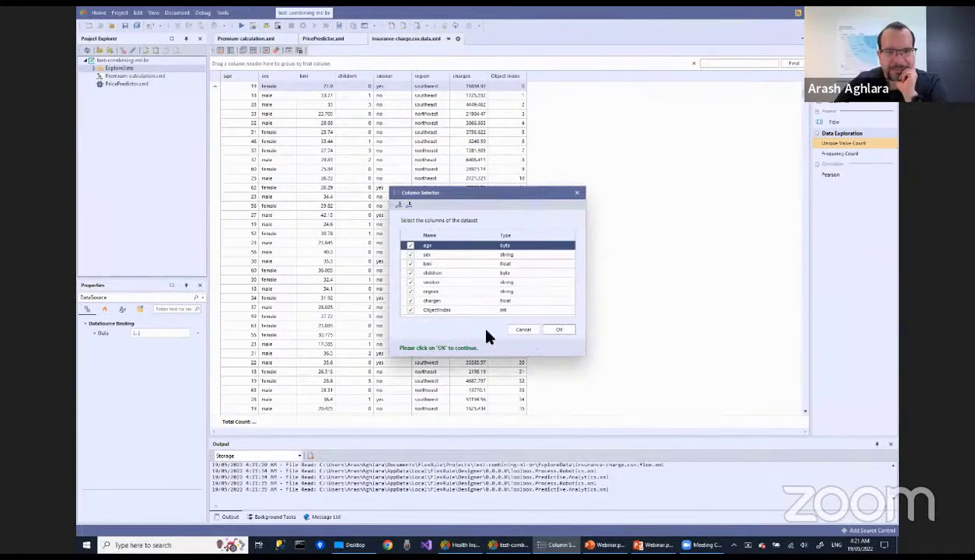
click(411, 310)
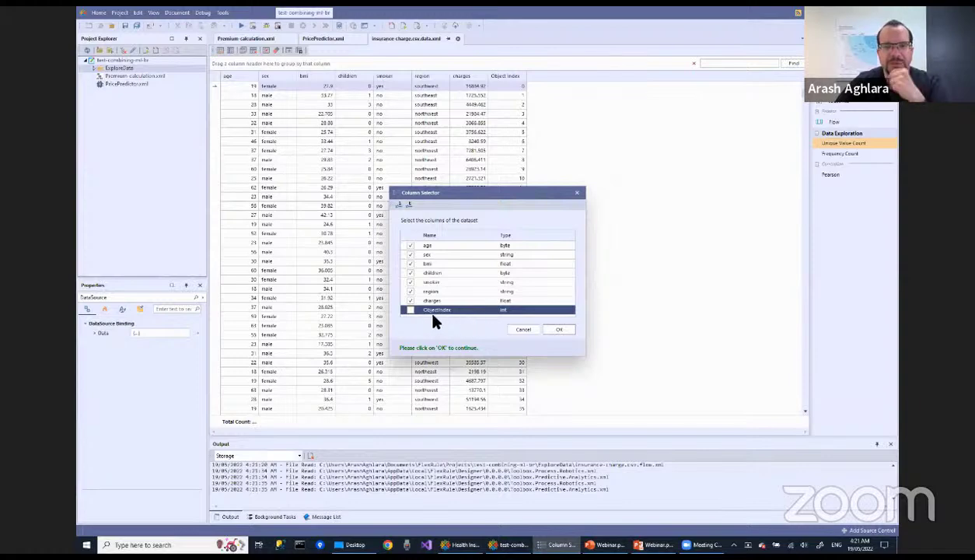
click(561, 332)
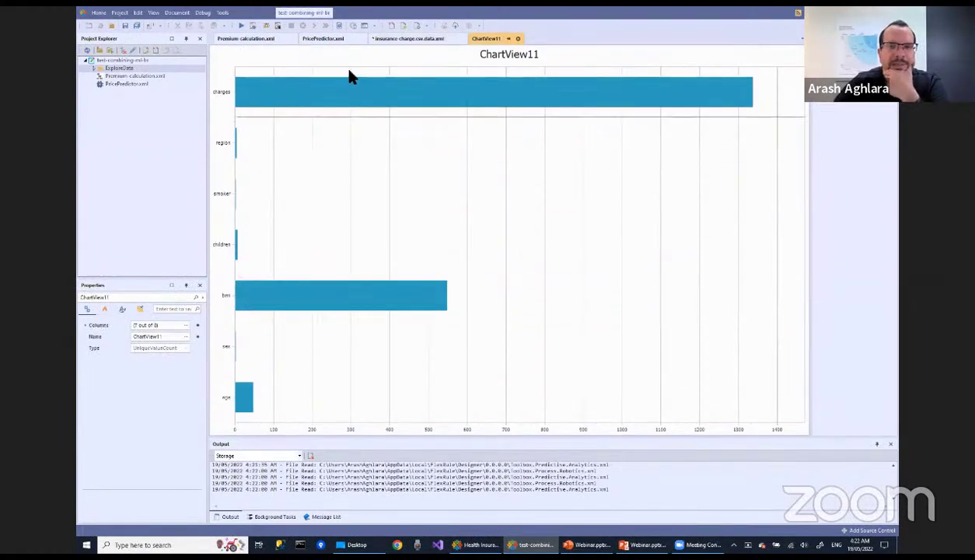
Examine the unique value count of each column in the chart, from charges down to age, and close the chart
mouse_move(355, 88)
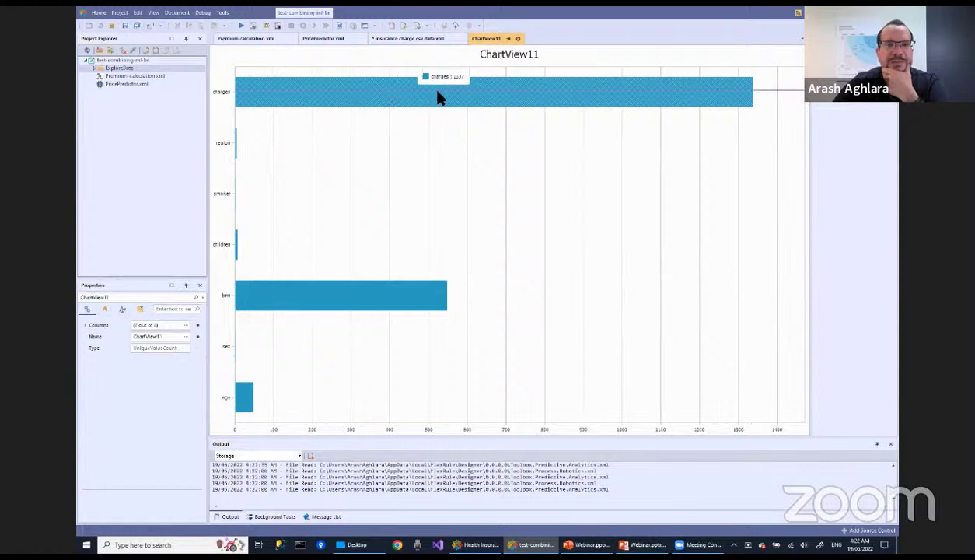
mouse_move(238, 144)
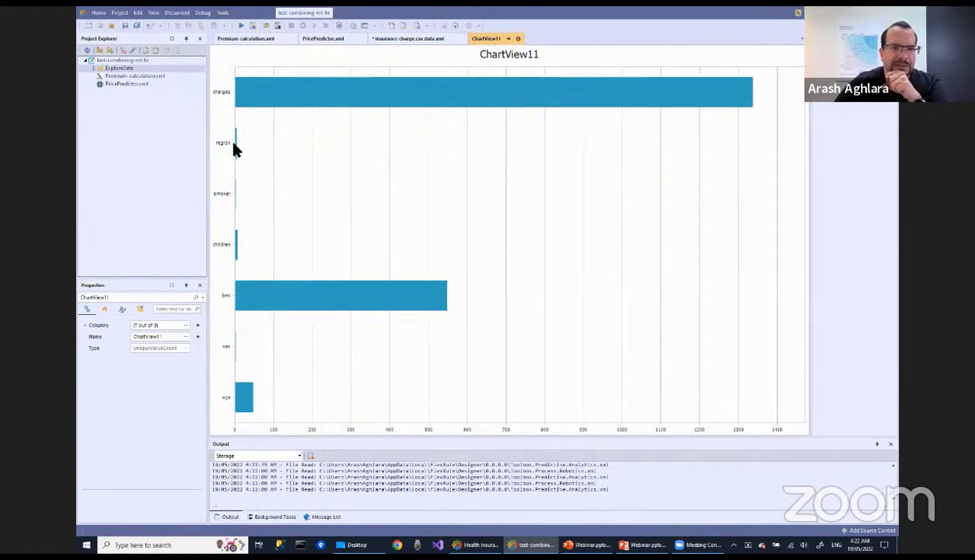
mouse_move(235, 189)
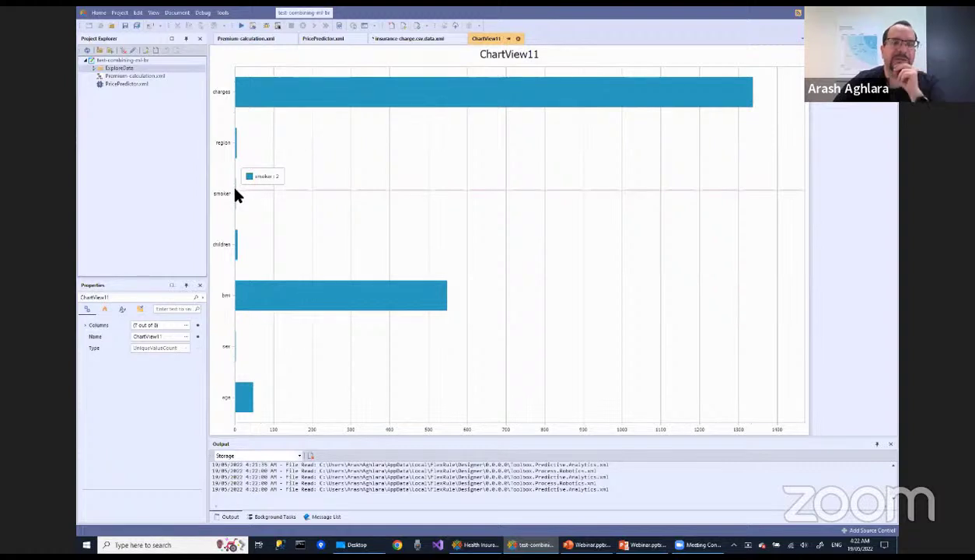
mouse_move(236, 245)
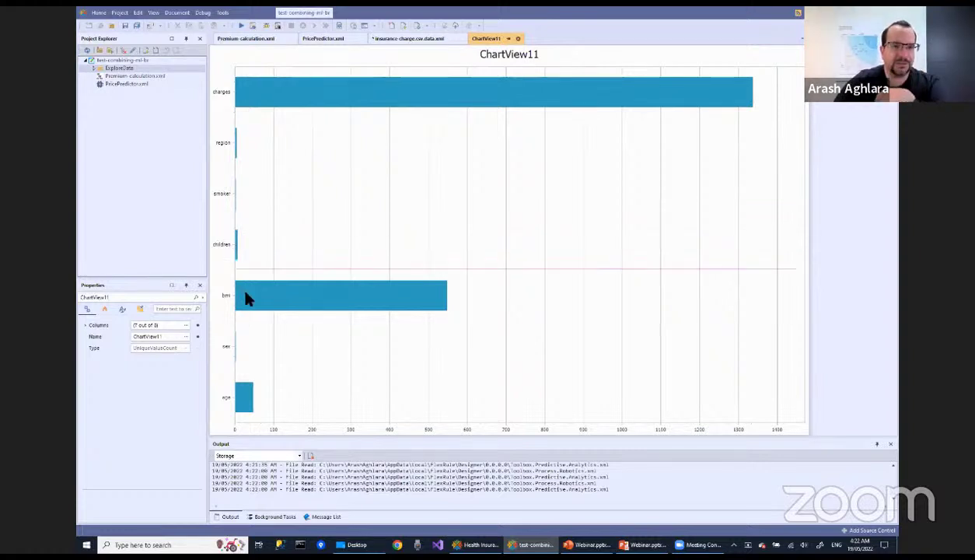
mouse_move(237, 350)
mouse_move(241, 395)
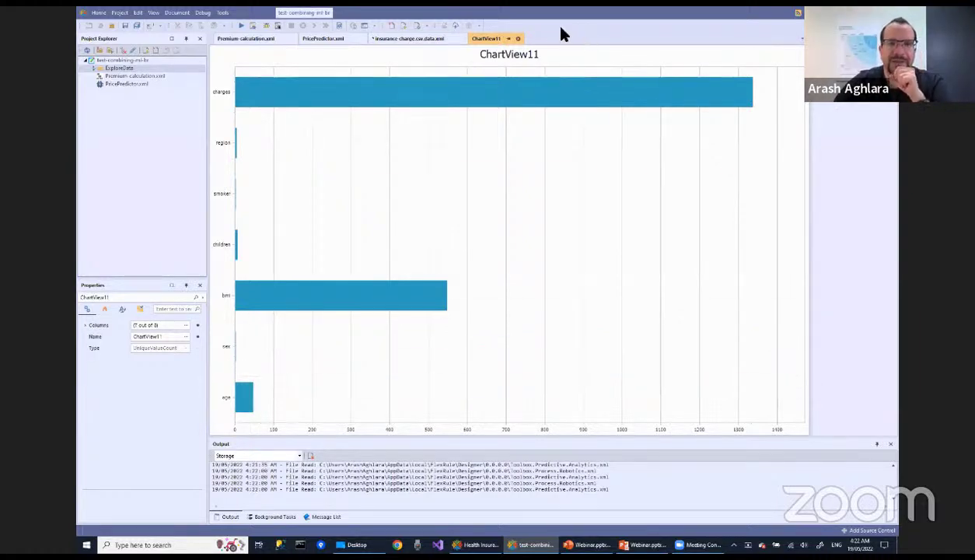
click(517, 38)
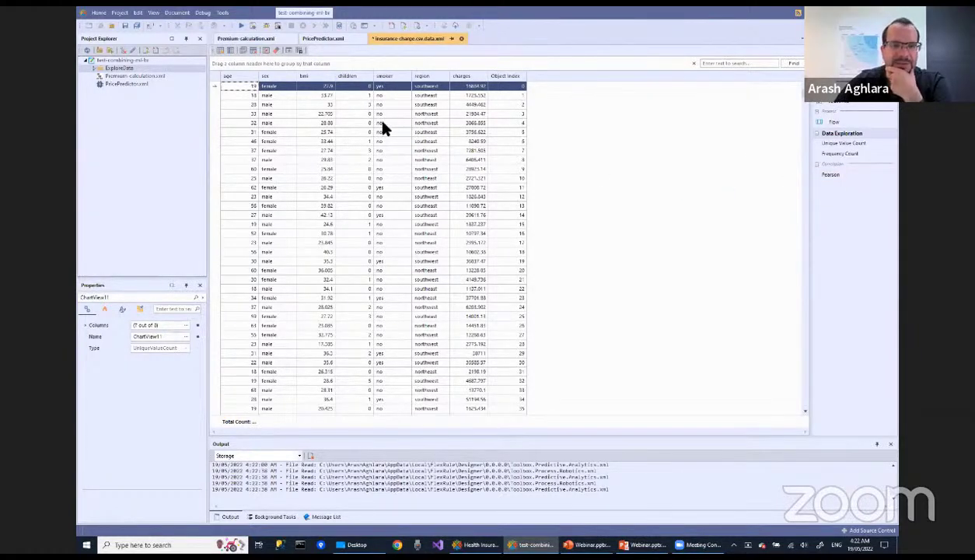
Open the data source's flow, insurance-charge.csv.flow.xml, and select the smoker entry in the column maps of its CSV loading activity
click(187, 299)
click(184, 329)
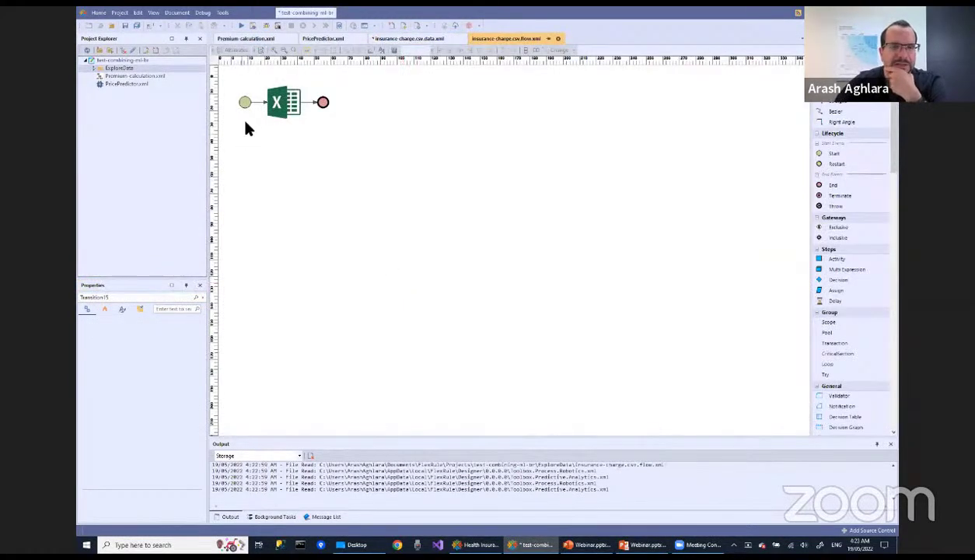
click(283, 108)
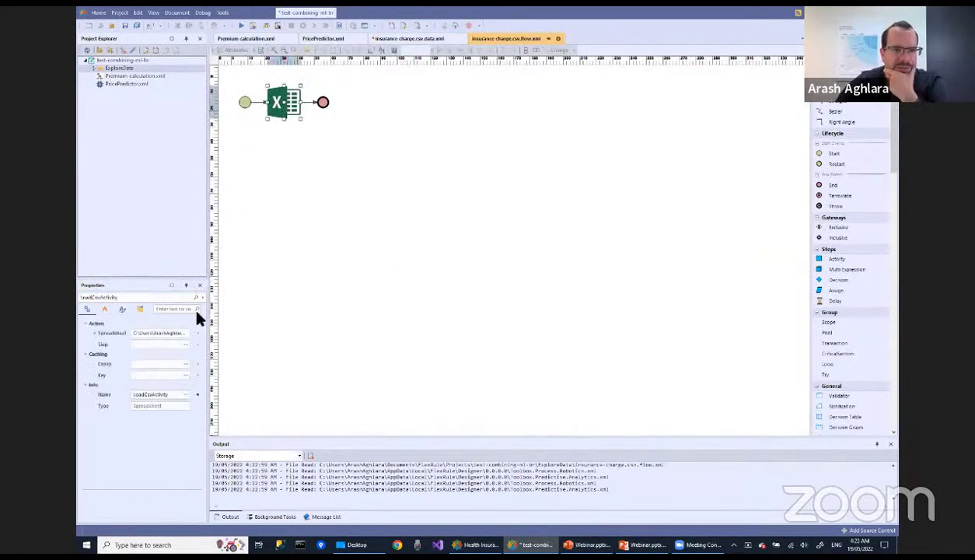
click(94, 333)
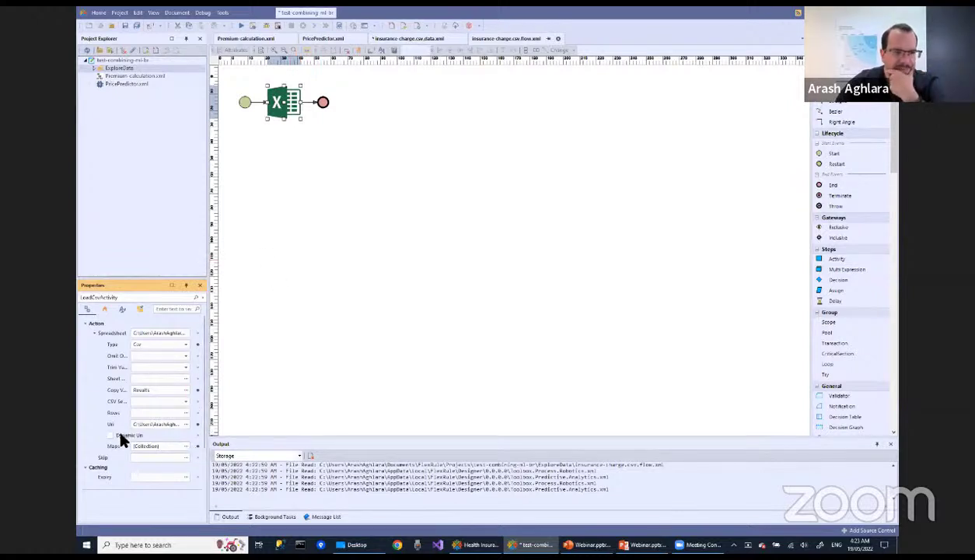
click(185, 447)
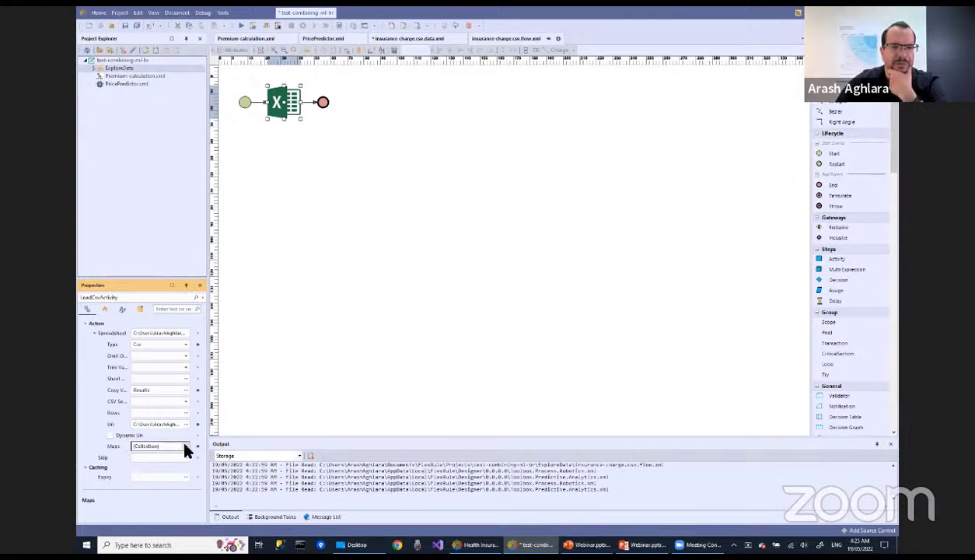
click(379, 231)
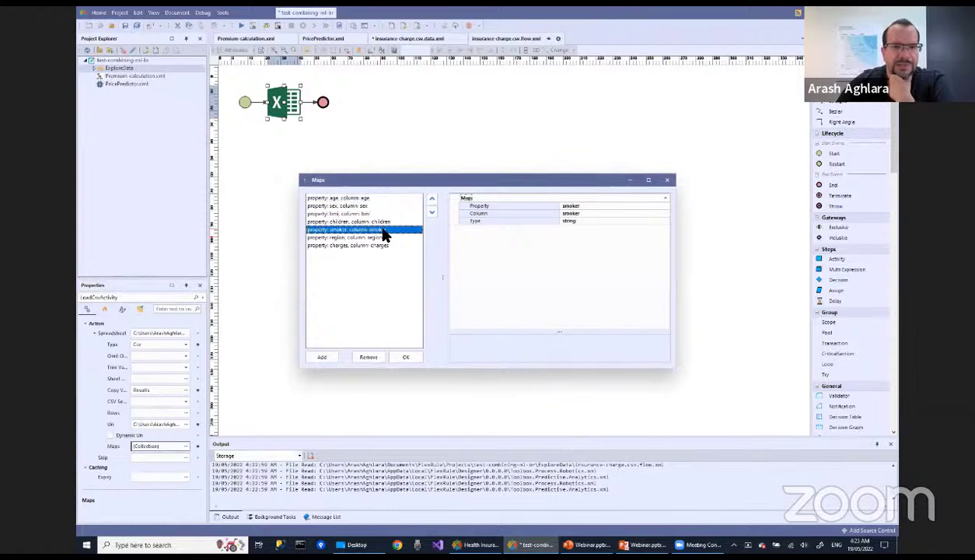
Copy the converter function from Sticky Notes and set the smoker map's type to fn(x) => if x == 'yes' then true else false
key(super)
text(sti)
key(Return)
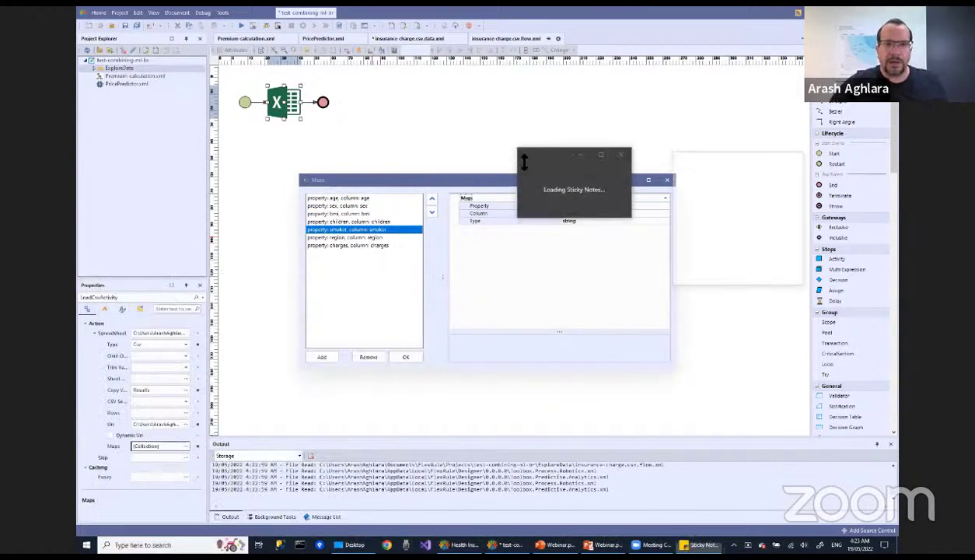
drag(788, 174, 628, 167)
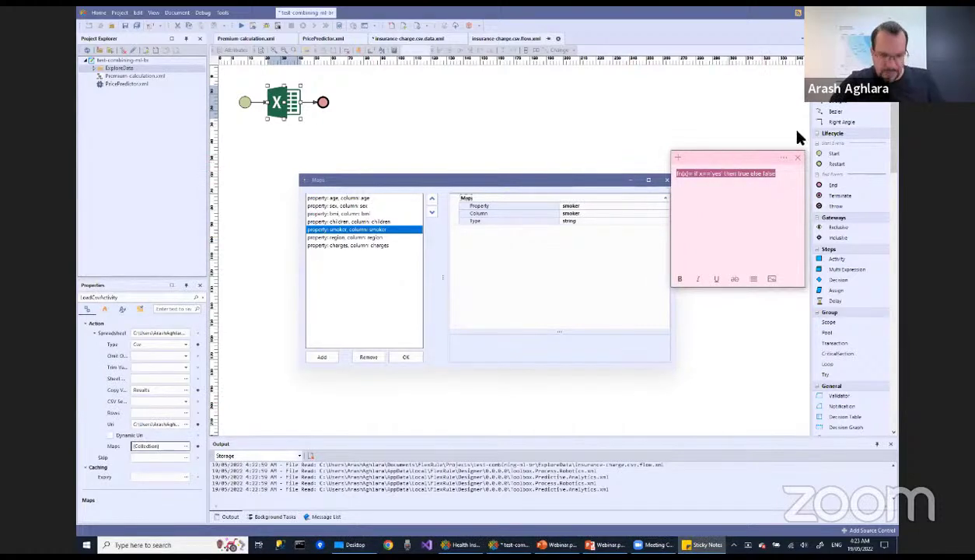
click(796, 158)
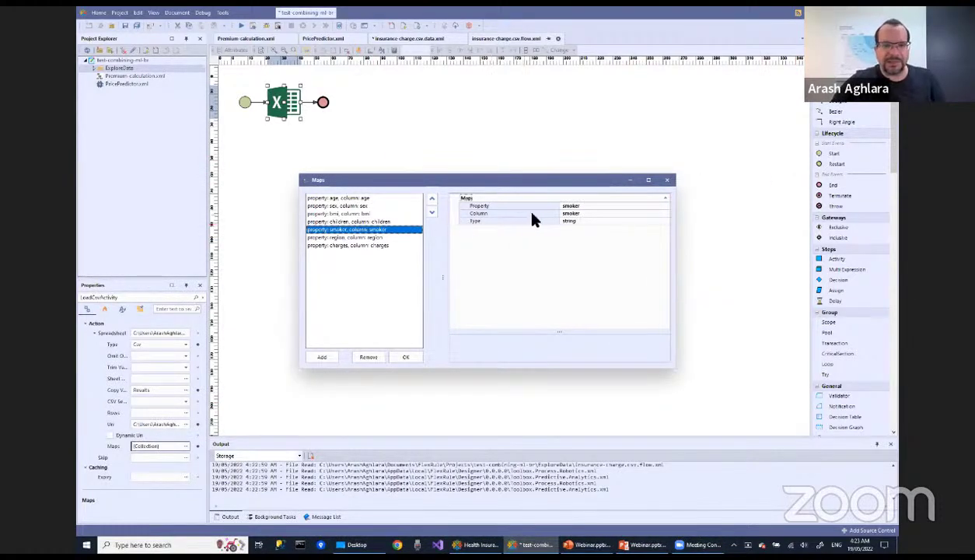
click(587, 222)
text(fn(x) => if x == 'yes' then true else false)
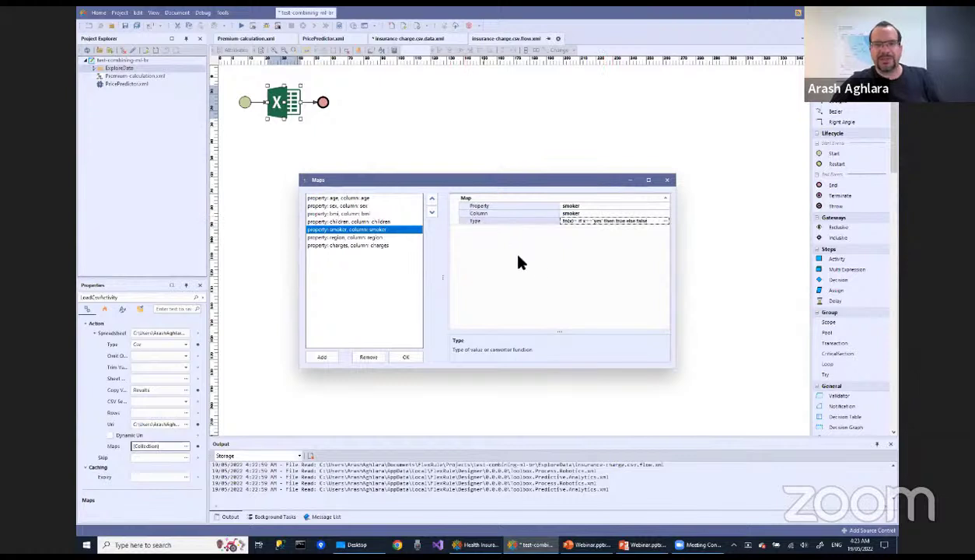
Confirm the column maps, close insurance-charge.csv.flow.xml with its changes saved, and rerun the data source to reload the dataset
click(406, 360)
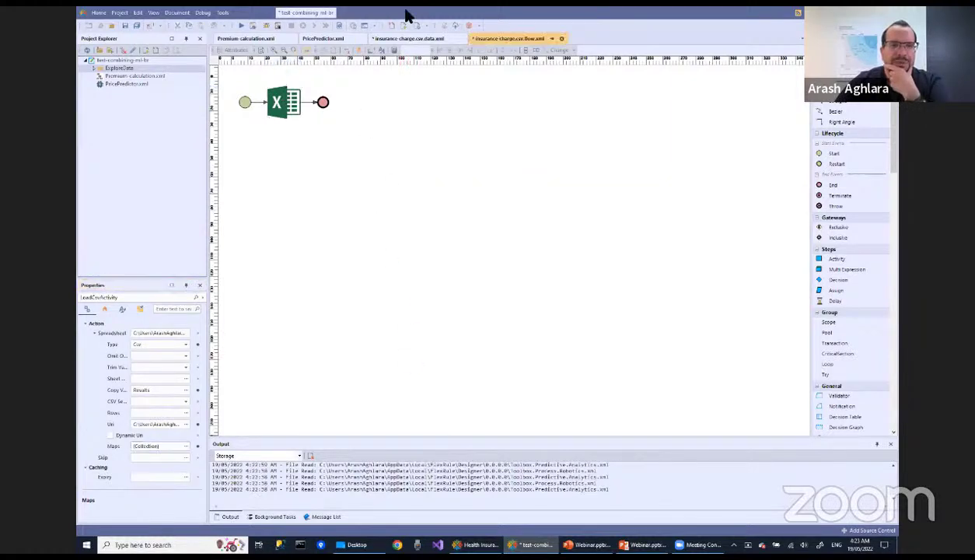
click(561, 38)
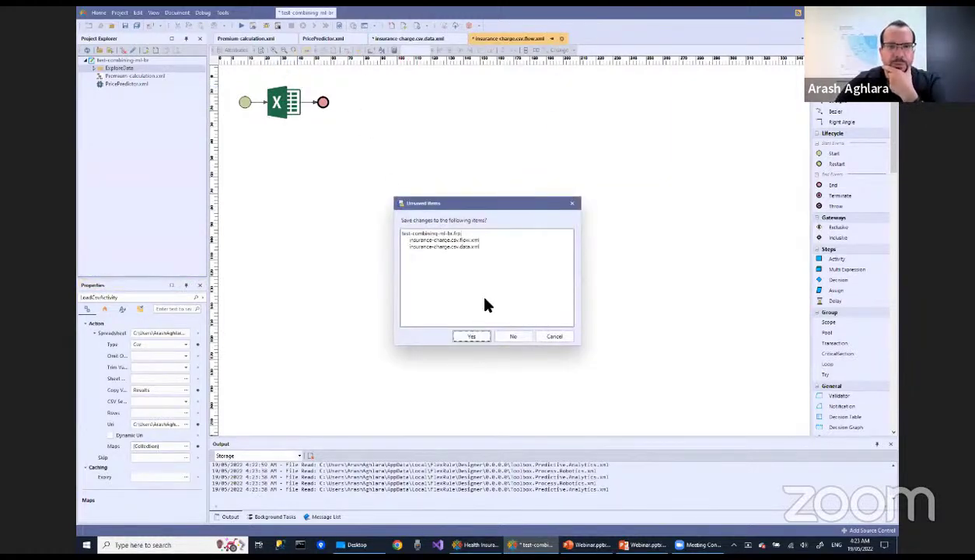
click(471, 338)
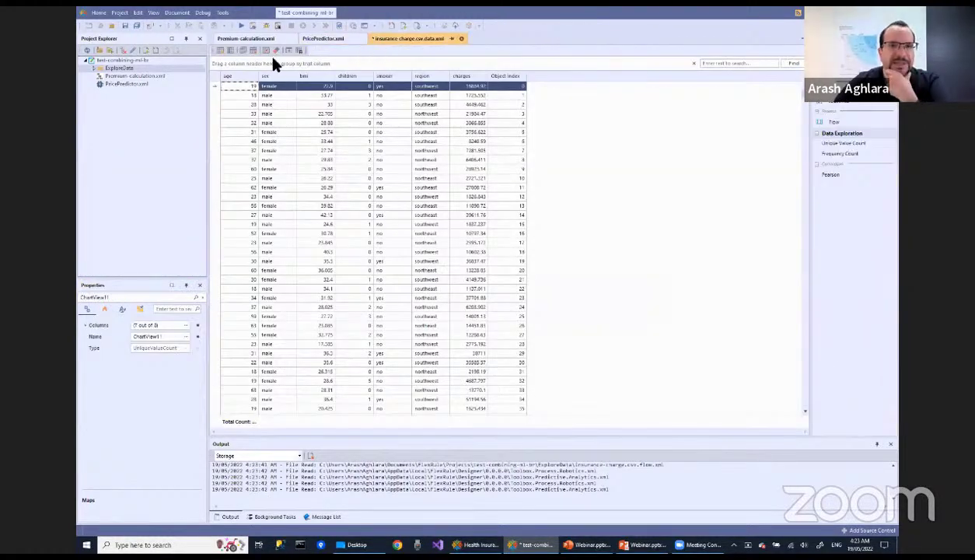
click(241, 26)
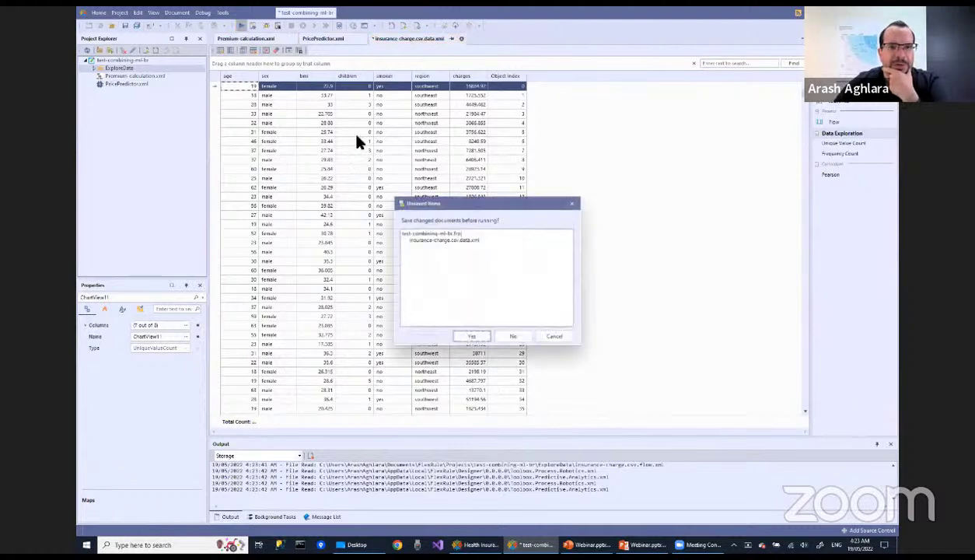
click(465, 340)
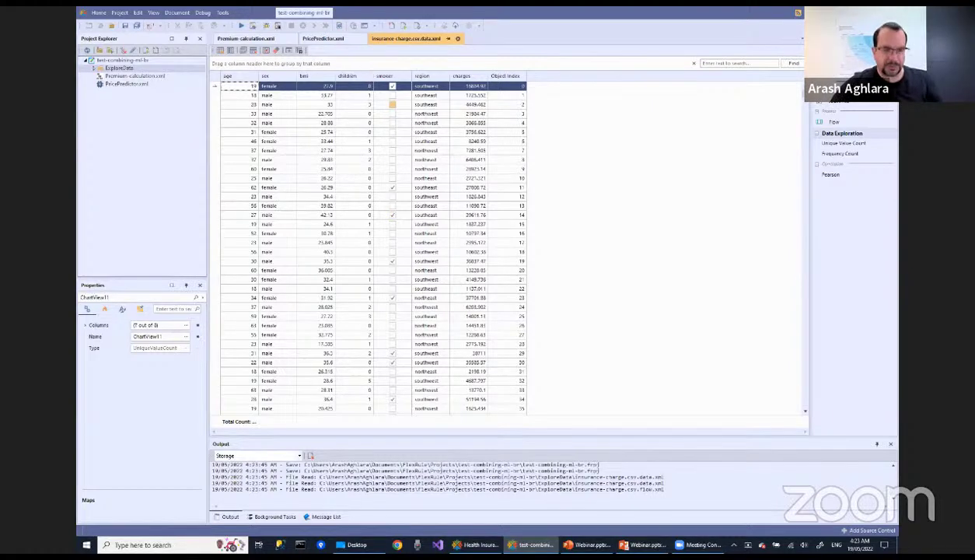
drag(373, 62, 411, 364)
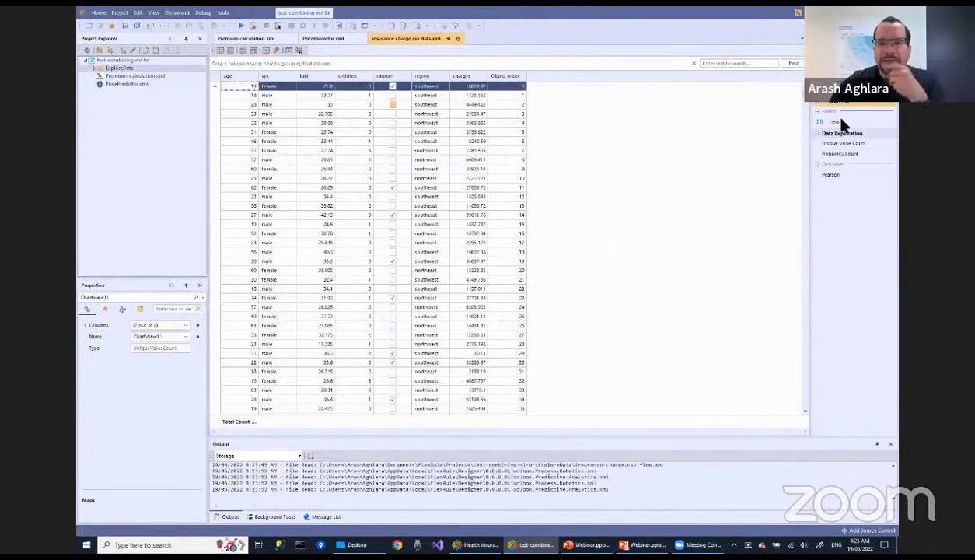
Create a Pearson correlation chart of the dataset using only the smoker, age, children and bmi columns, sorting the column list by type
drag(833, 175, 473, 220)
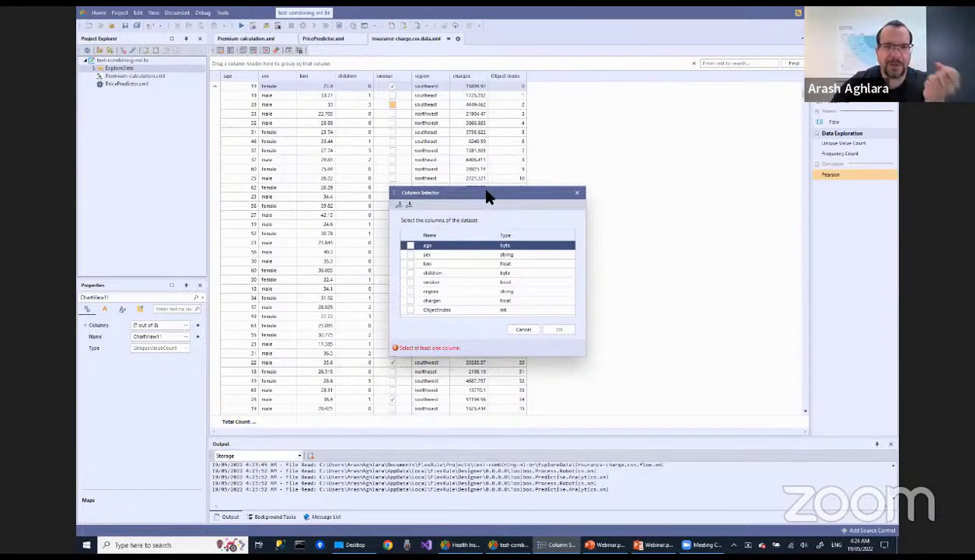
click(398, 205)
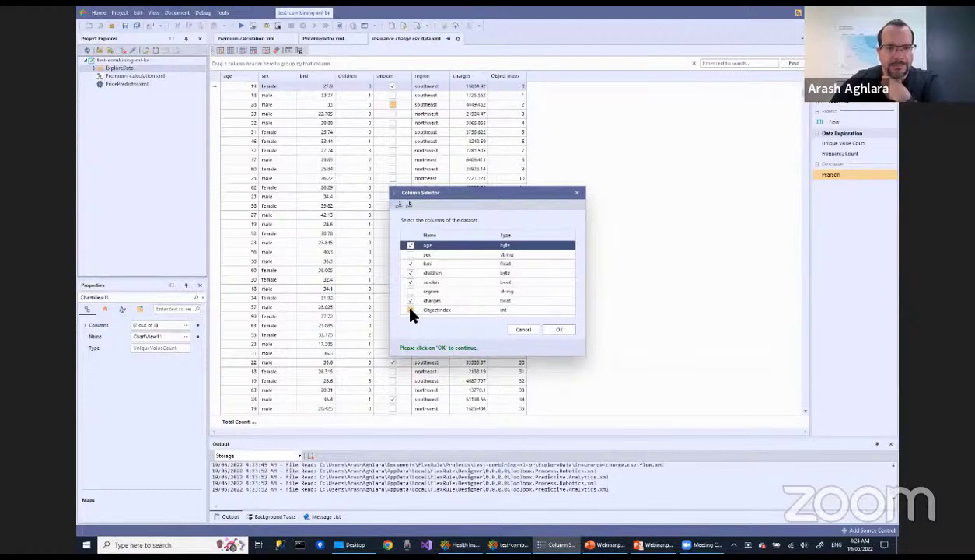
click(410, 310)
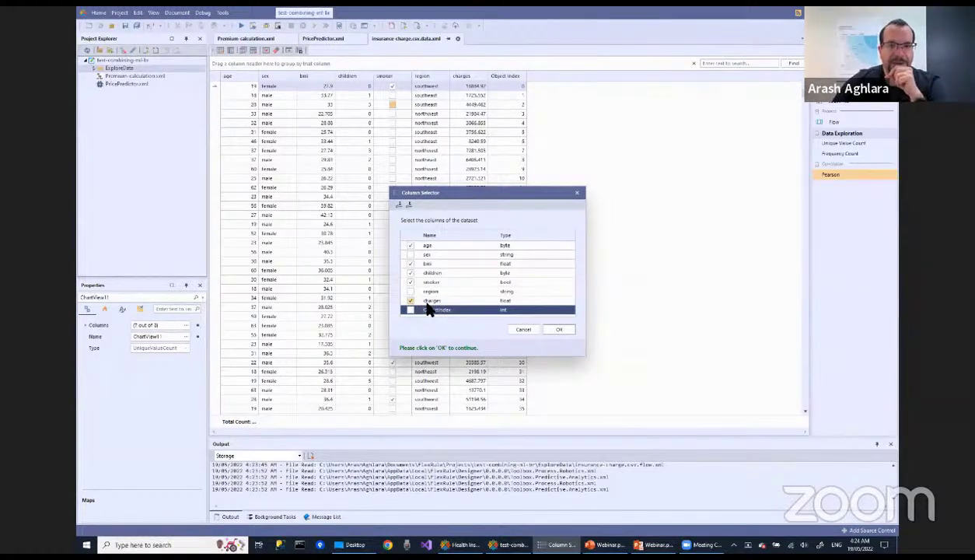
click(410, 301)
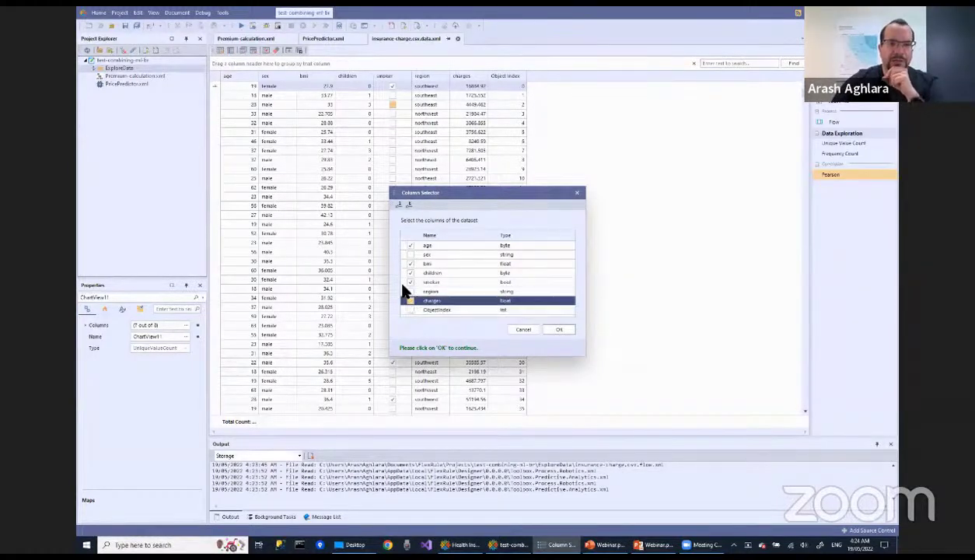
click(529, 235)
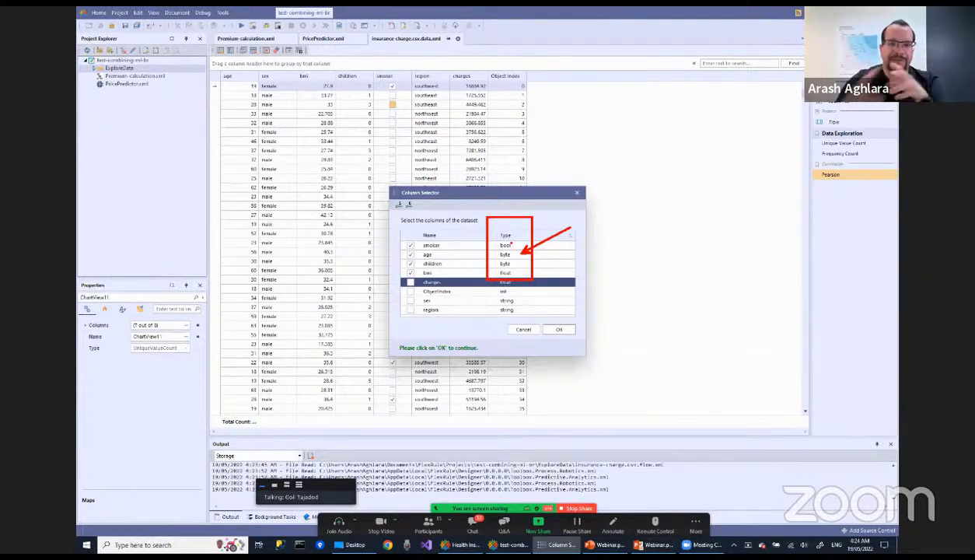
click(558, 331)
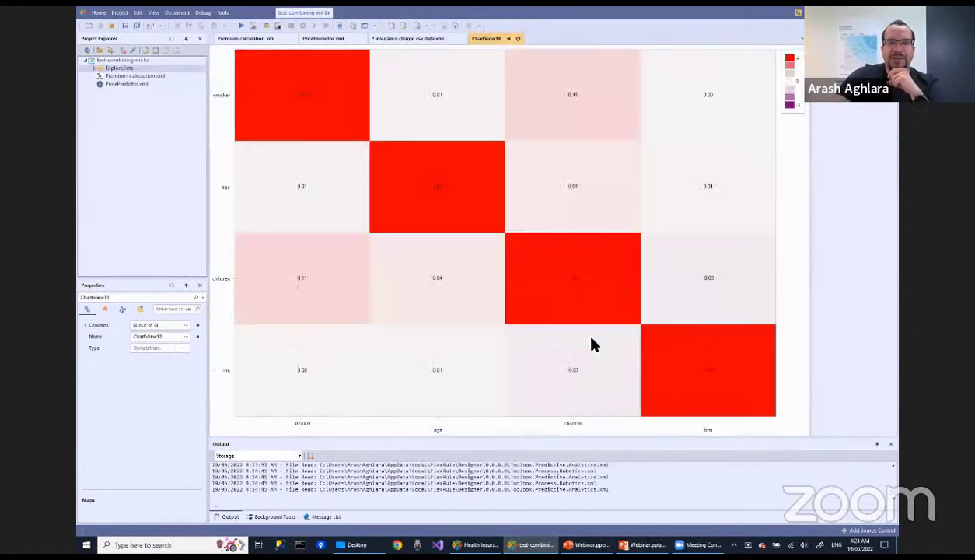
Review the correlations in the heatmap, close the chart, and close insurance-charge.csv.data.xml with its changes saved
mouse_move(616, 322)
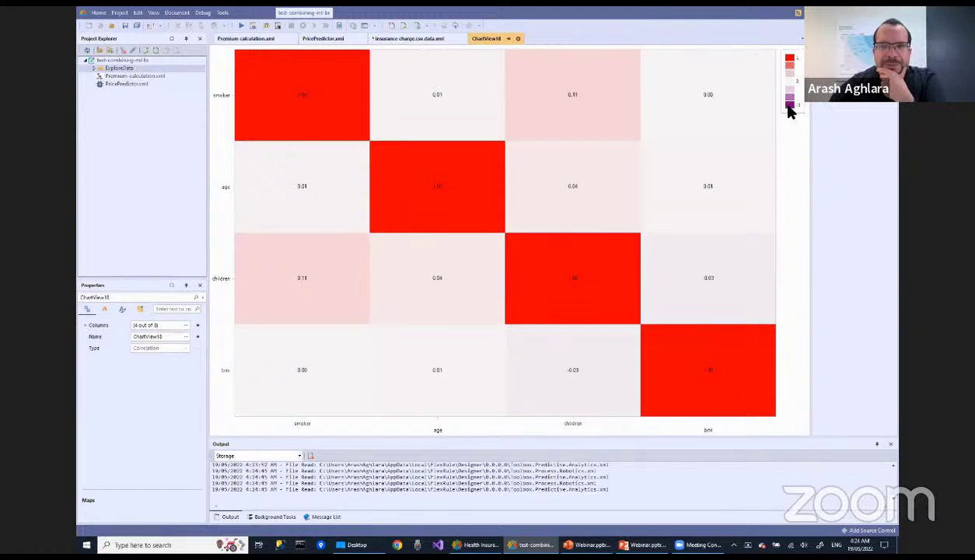
mouse_move(729, 117)
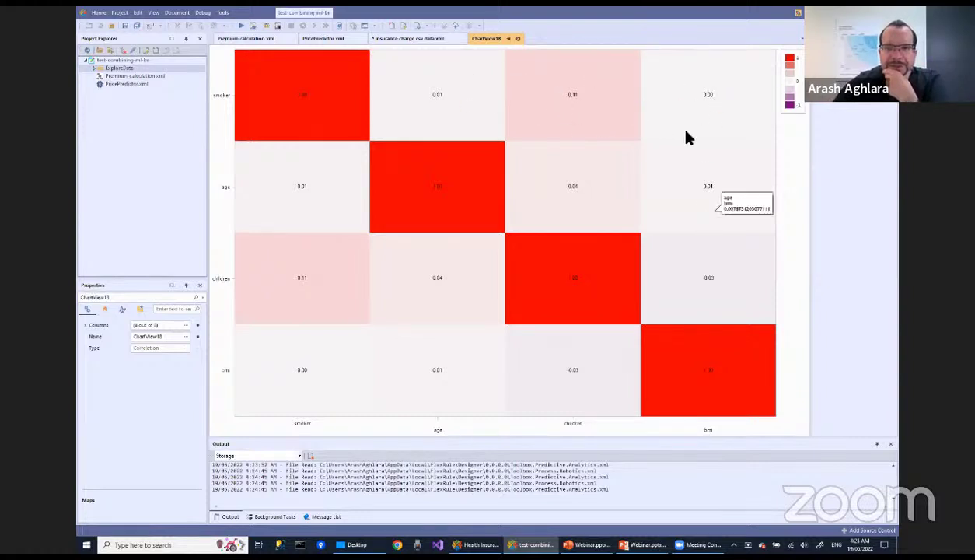
mouse_move(573, 94)
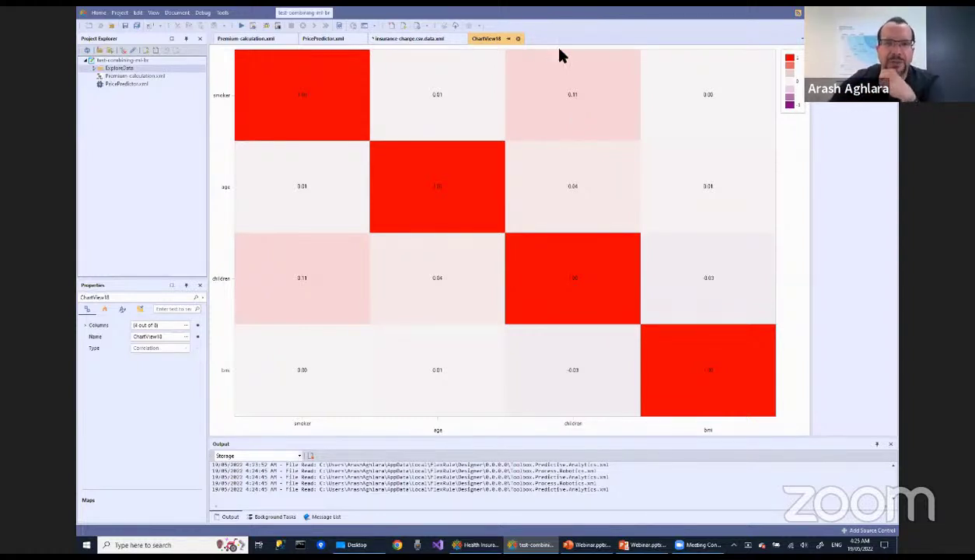
click(518, 39)
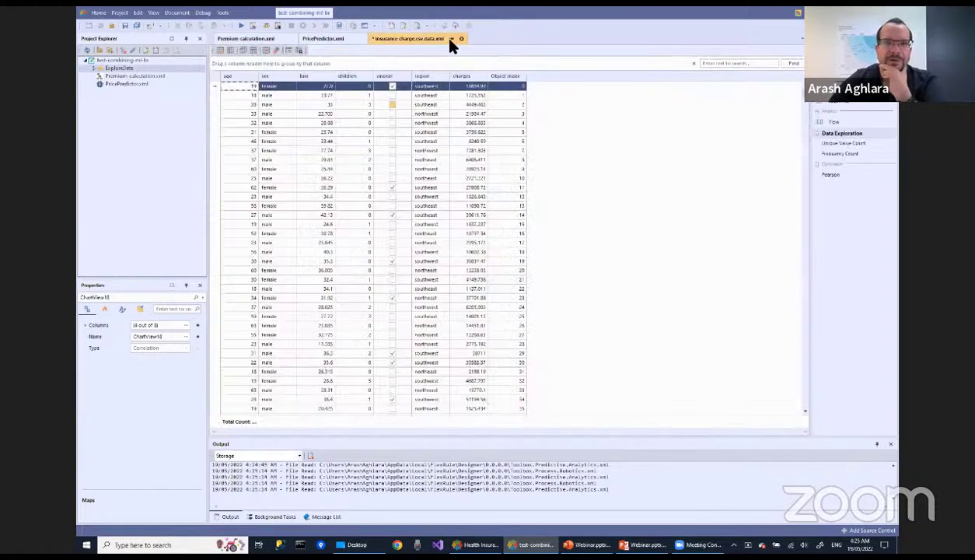
click(460, 38)
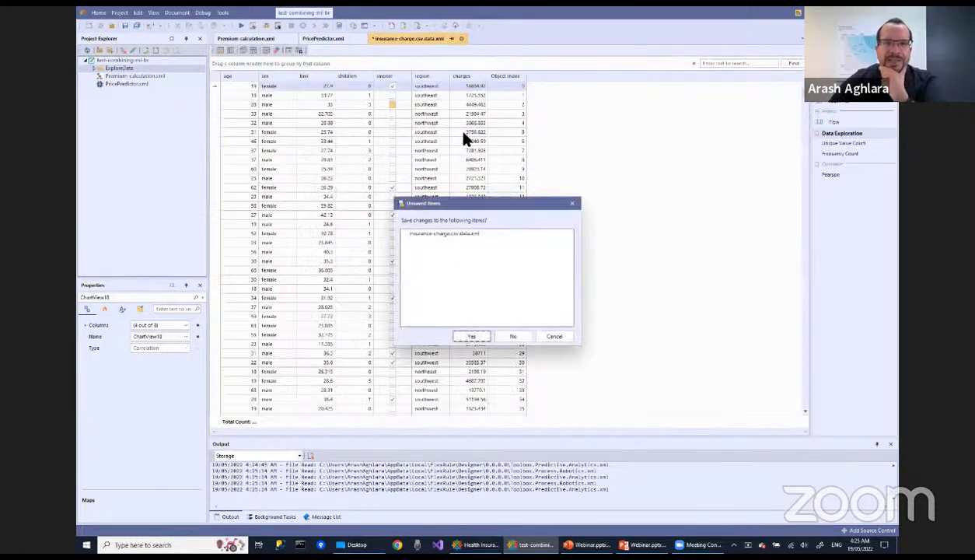
click(469, 337)
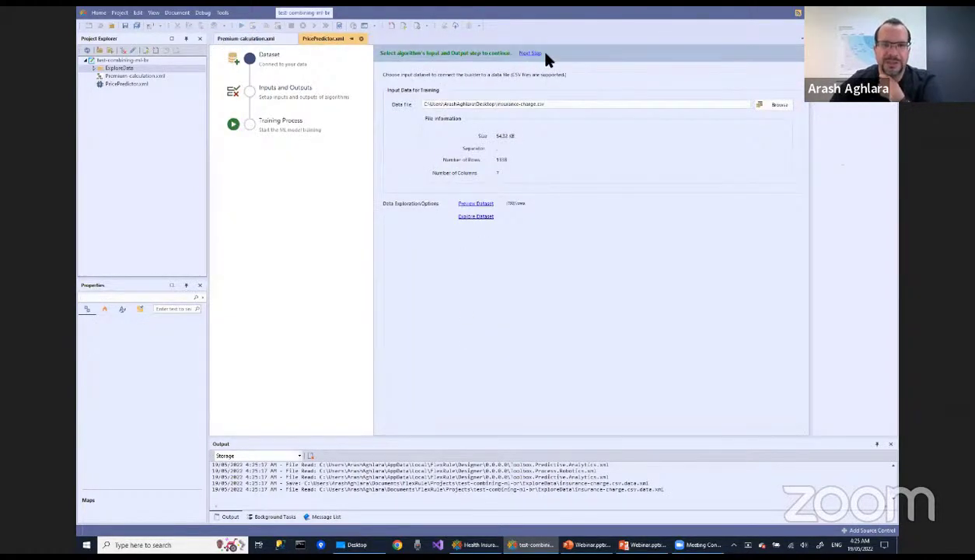
Set charges as the column to predict in PricePredictor, keep all six feature columns, and proceed to the training options
click(528, 54)
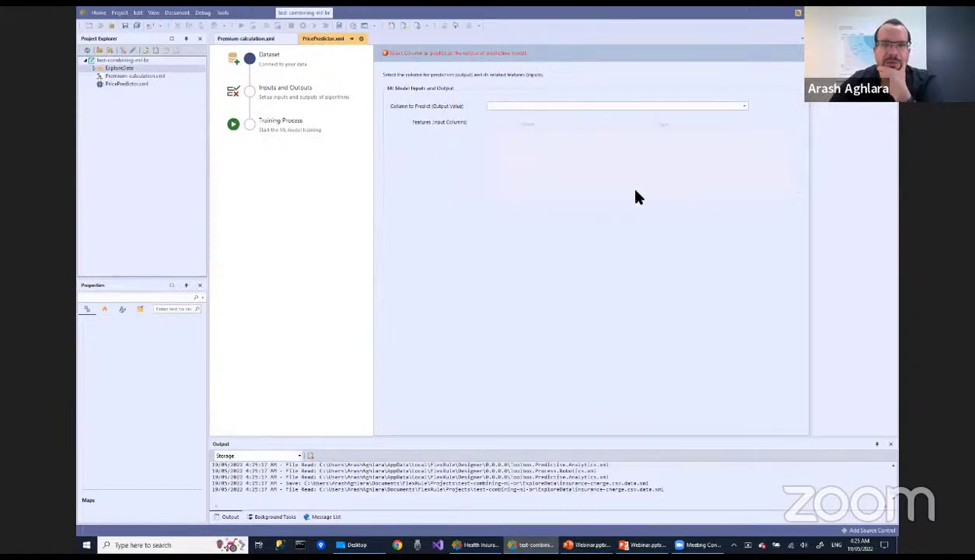
click(550, 109)
click(510, 146)
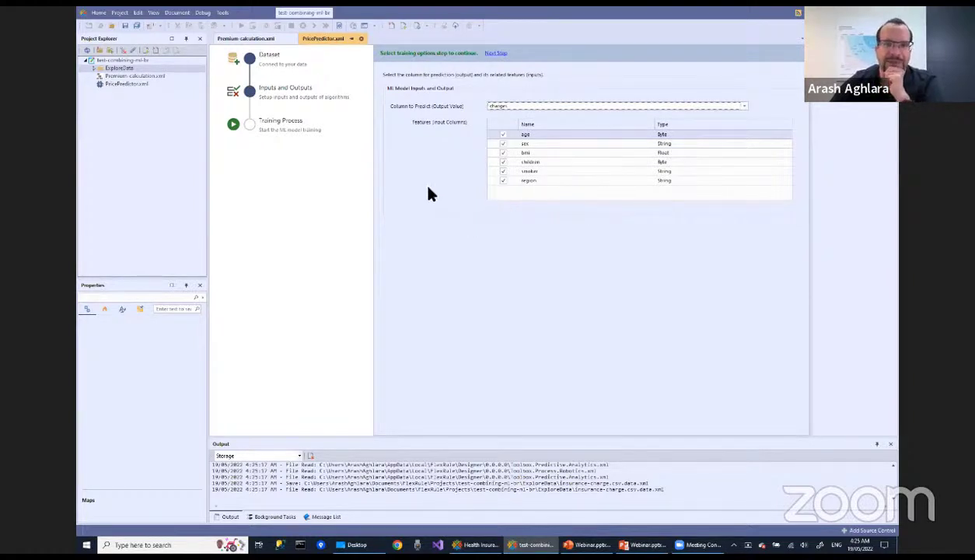
click(496, 55)
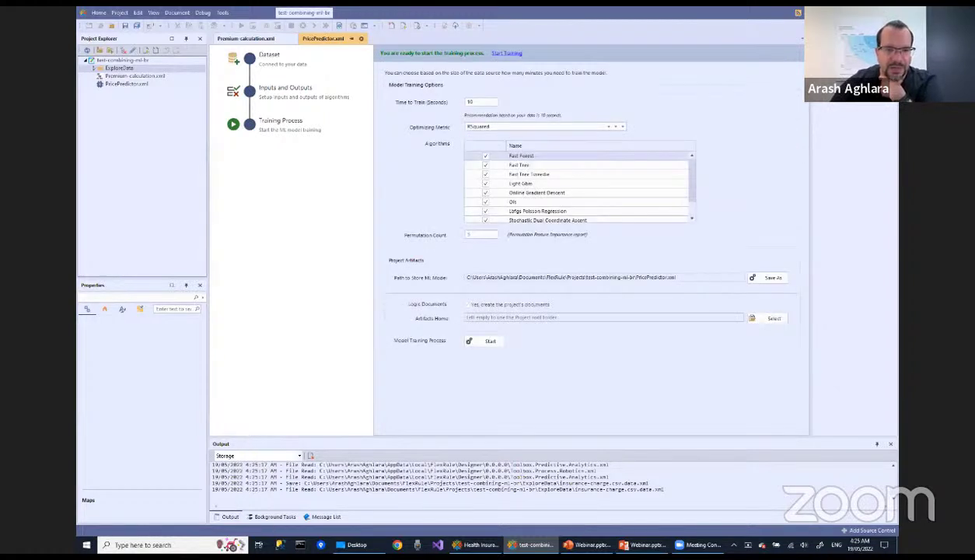
Show the background tasks in an enlarged area and start training the regression model with all the algorithms selected
click(274, 517)
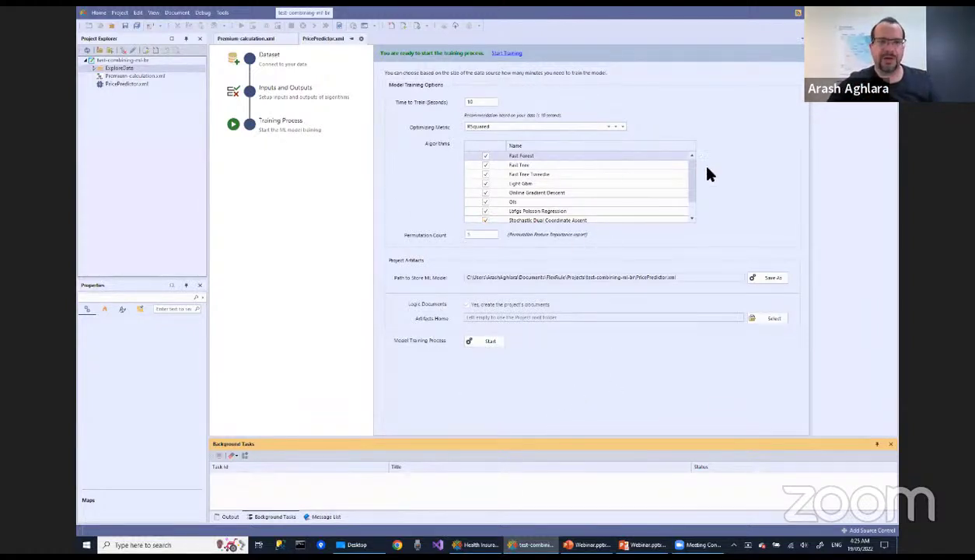
mouse_move(440, 134)
mouse_down()
mouse_move(723, 229)
mouse_move(708, 207)
mouse_up()
drag(777, 236, 708, 207)
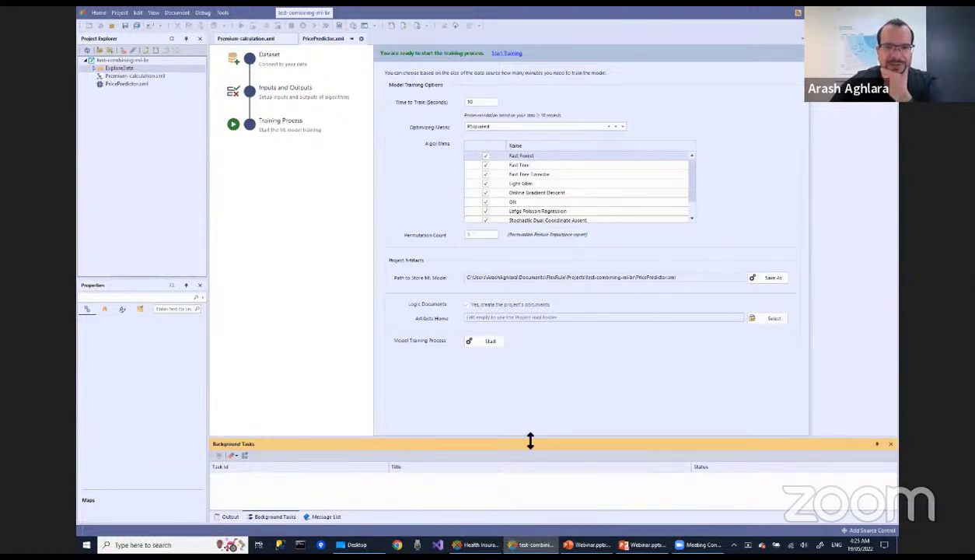
drag(531, 441, 526, 404)
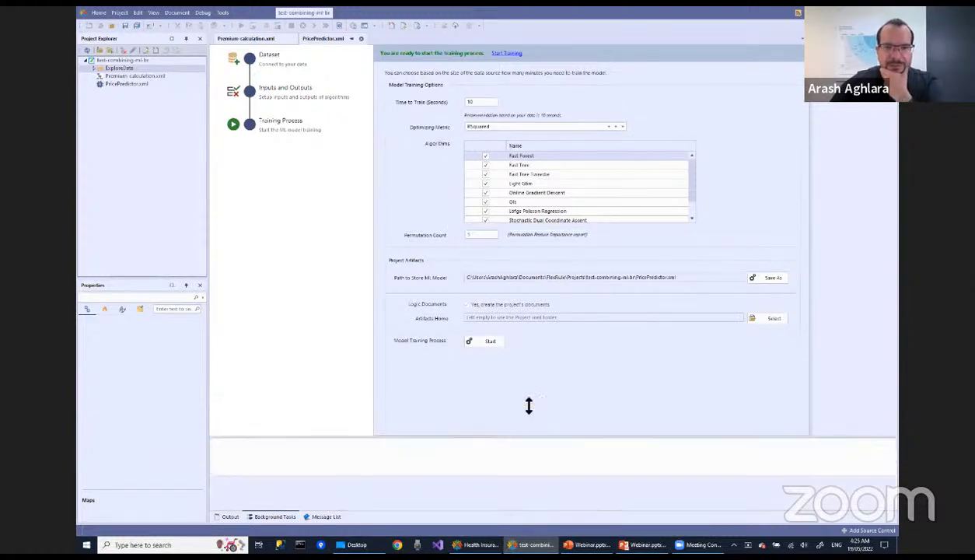
click(487, 341)
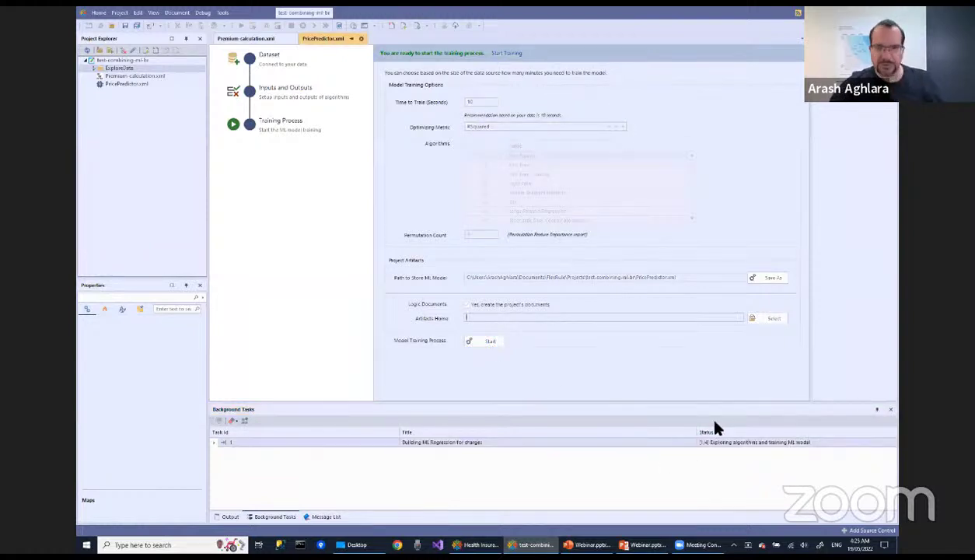
drag(680, 410, 840, 472)
drag(842, 346, 817, 430)
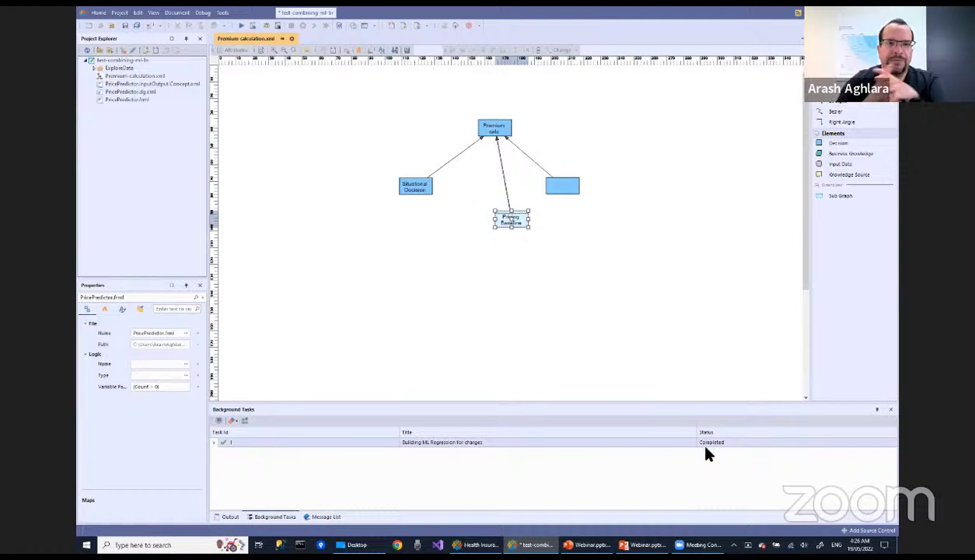
Open the pricing baseline's linked graph, review the FRML Decision's model building report and permutation feature importance, and close the report
right_click(516, 220)
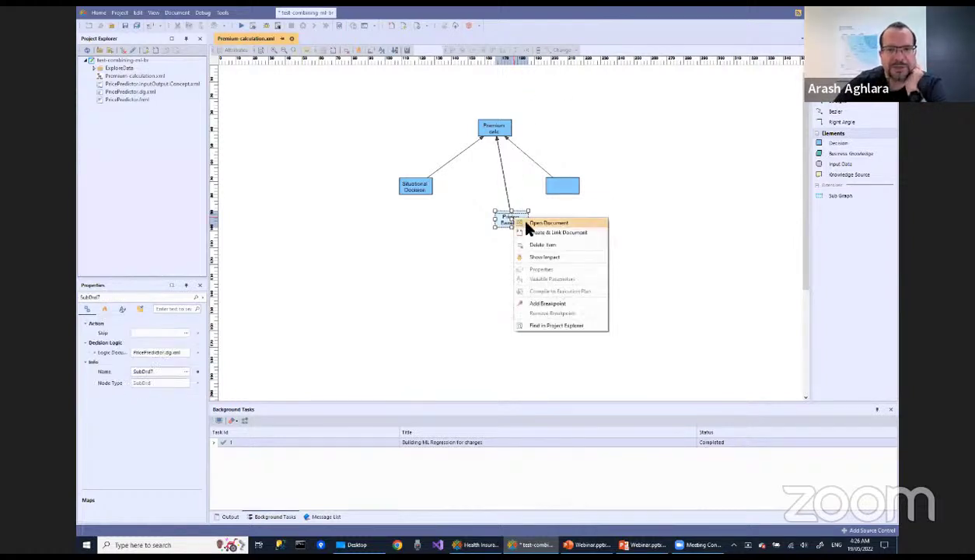
click(574, 225)
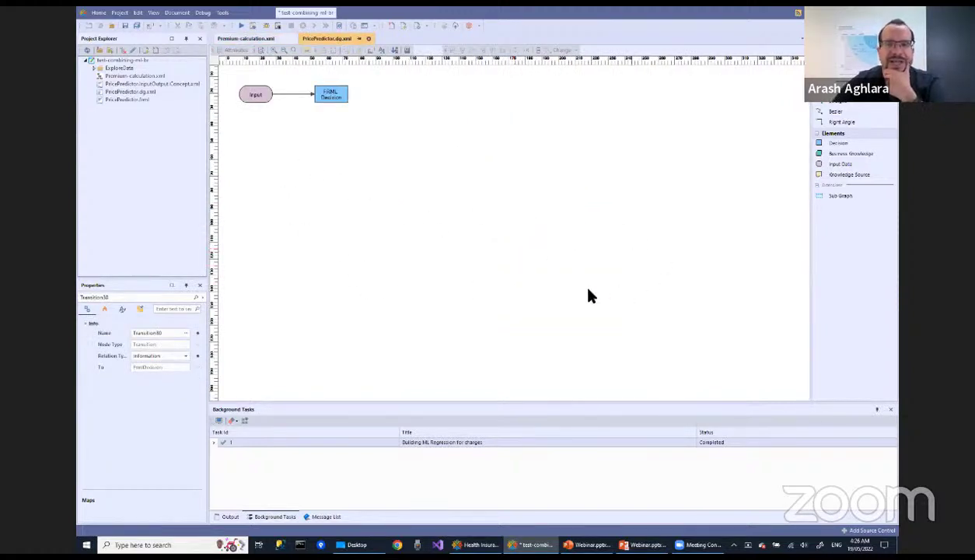
right_click(335, 106)
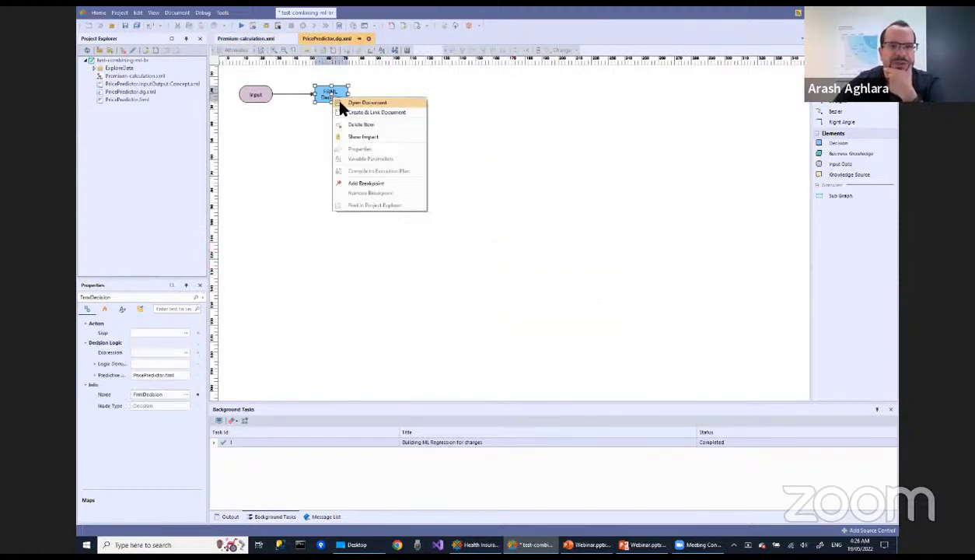
click(346, 102)
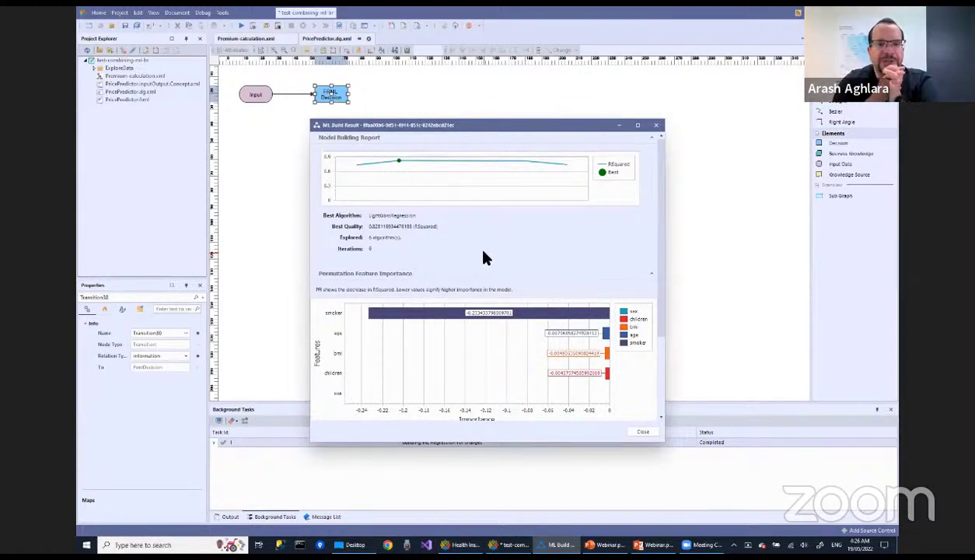
mouse_move(527, 313)
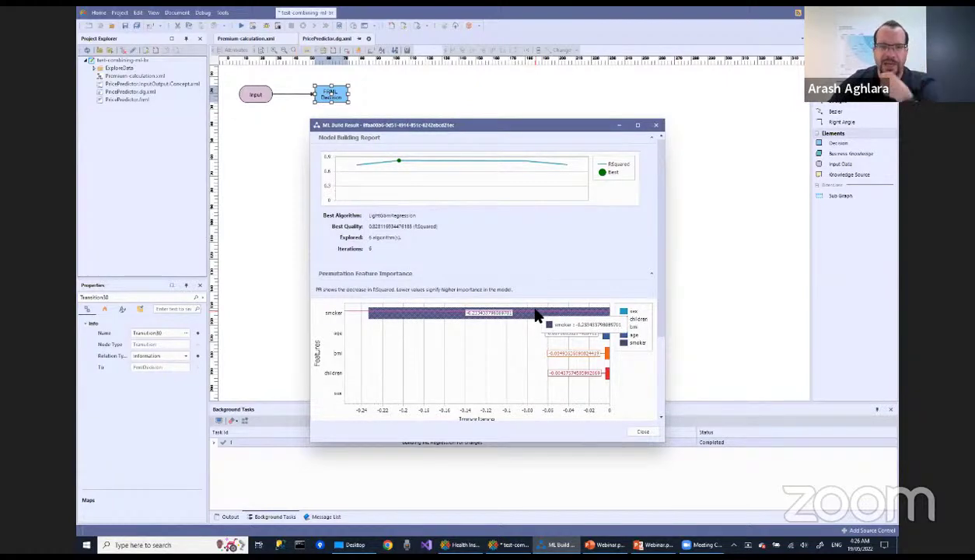
click(654, 126)
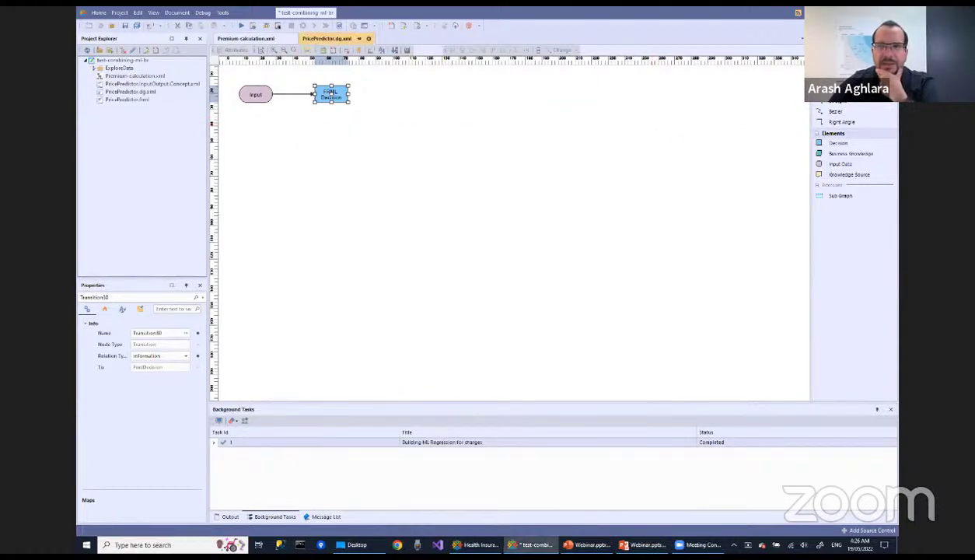
Switch to the Health Insurance Premium project and enlarge its Health Premium Calculation decision graph for viewing
key(super+d)
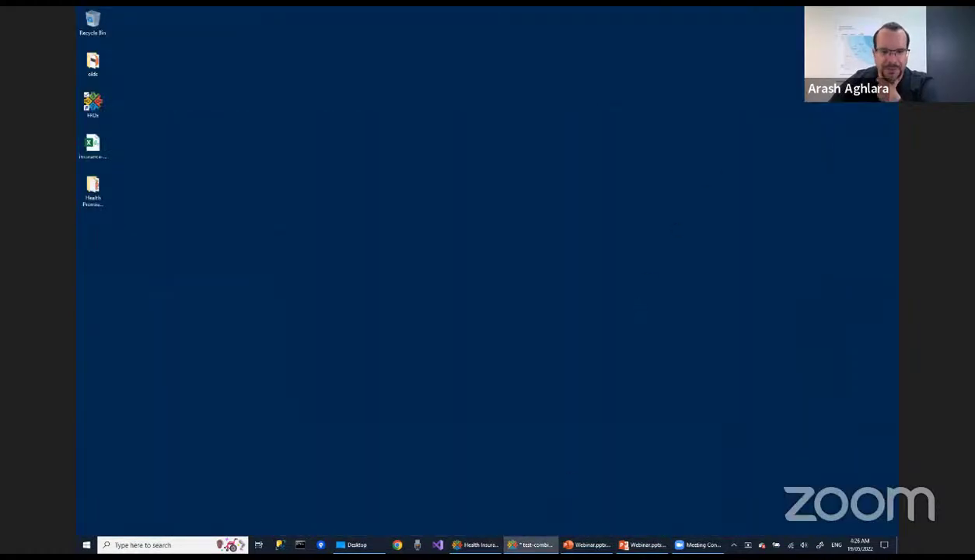
click(474, 544)
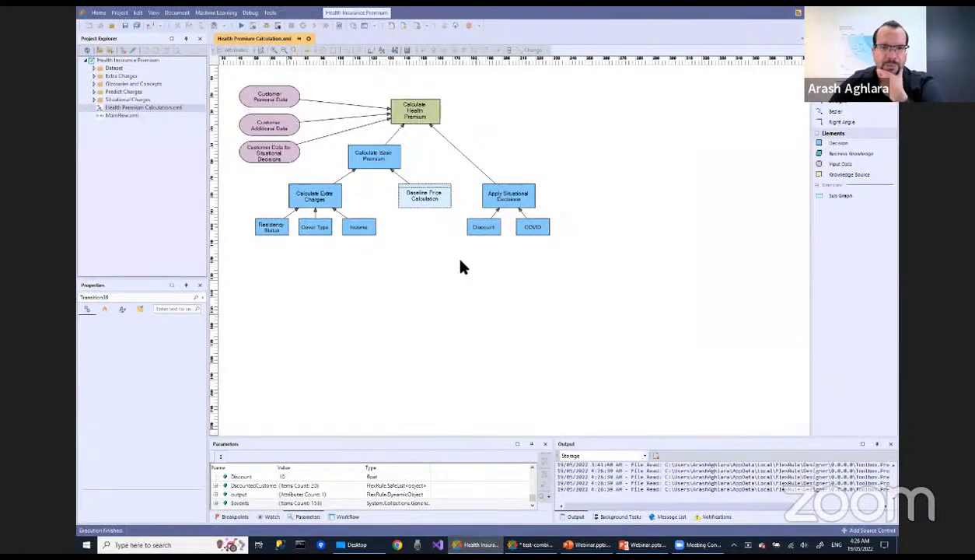
click(274, 50)
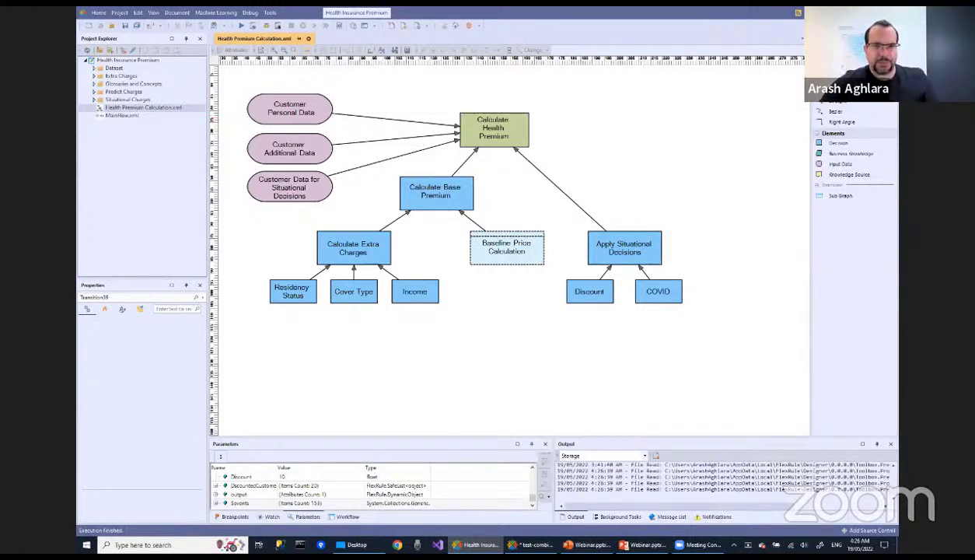
Mark the Baseline Price Calculation sub-graph with a red box and arrow, and point a second red arrow at Calculate Health Premium
drag(460, 227, 557, 273)
drag(534, 323, 529, 259)
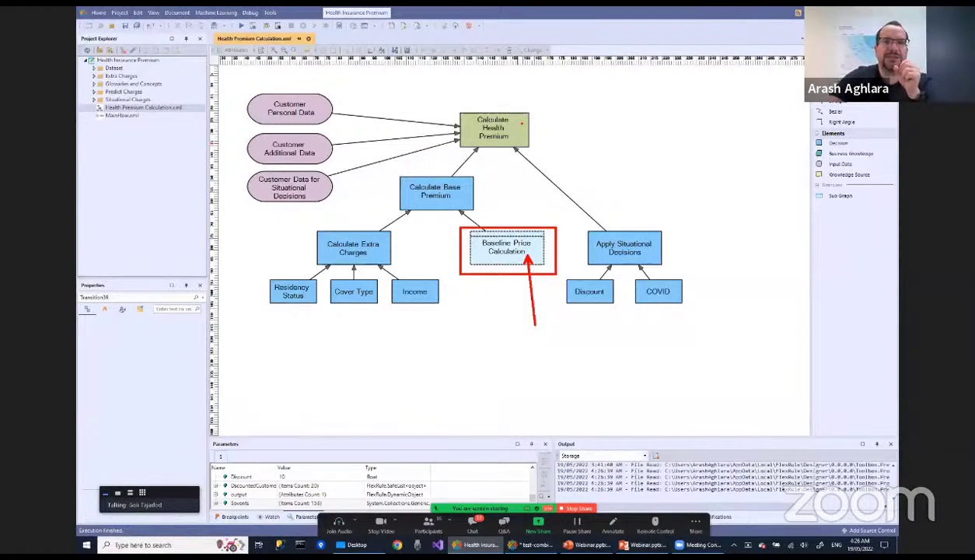
drag(522, 122, 583, 109)
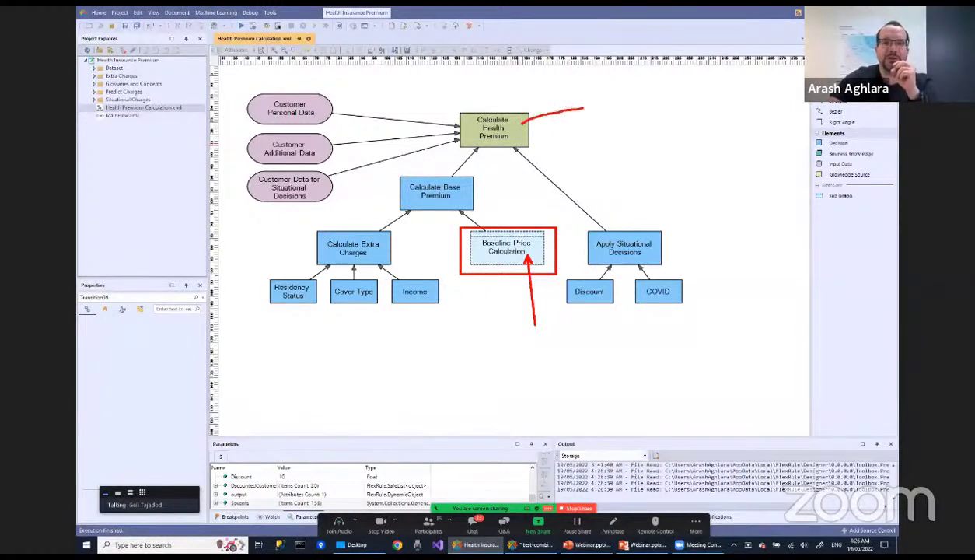
mouse_move(524, 110)
mouse_down()
mouse_move(515, 115)
mouse_move(529, 130)
mouse_up()
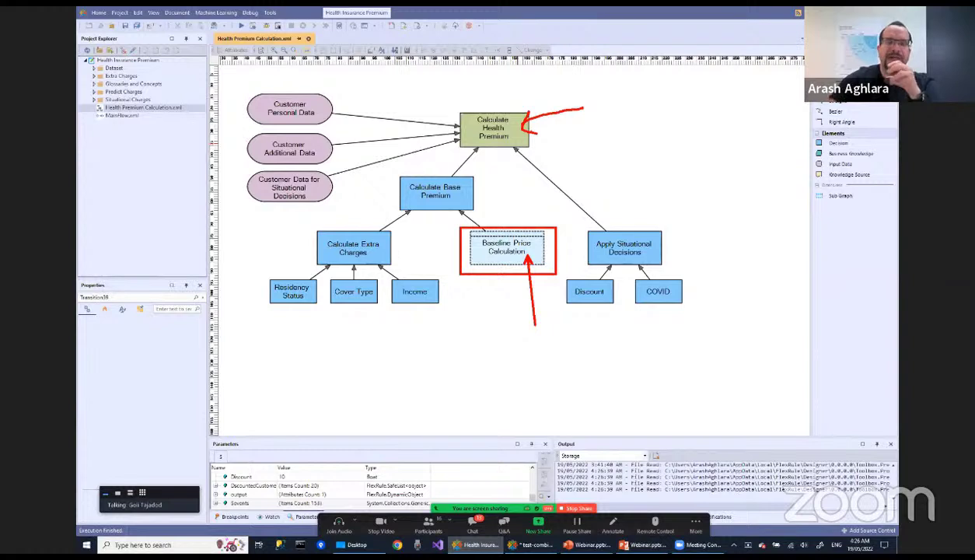
Open the COVID decision's linked decision table, enlarge it to examine the rule for ages 50 to 65, and close it
right_click(670, 300)
click(727, 302)
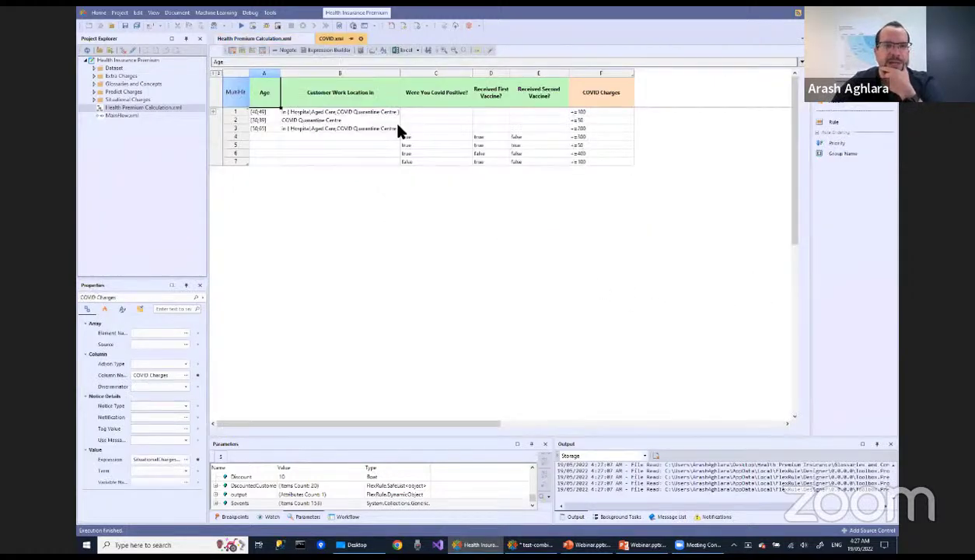
click(440, 50)
click(440, 50)
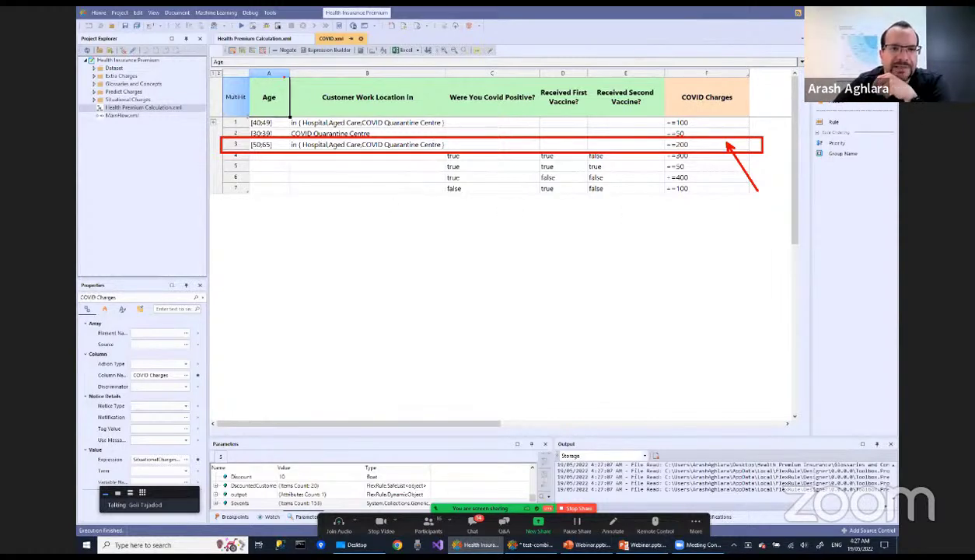
drag(424, 26, 350, 38)
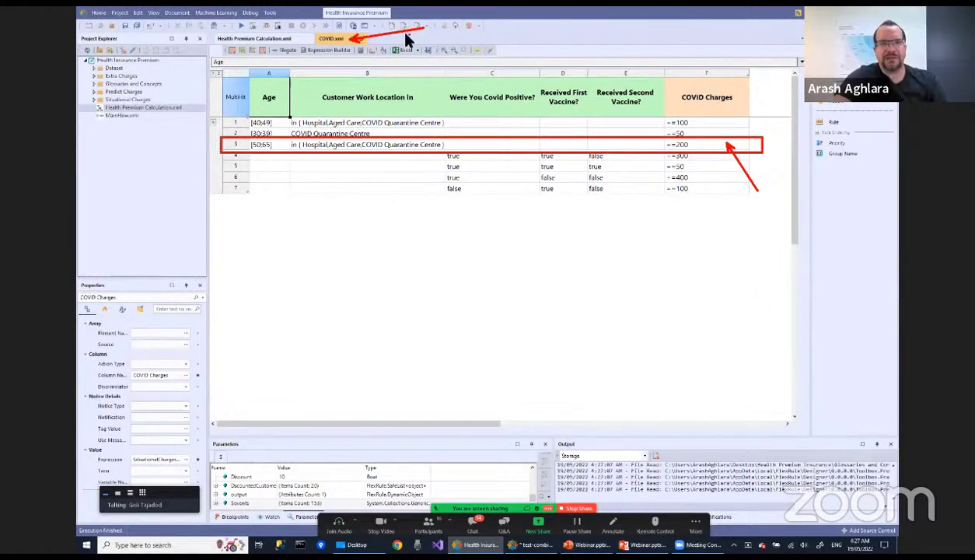
click(358, 38)
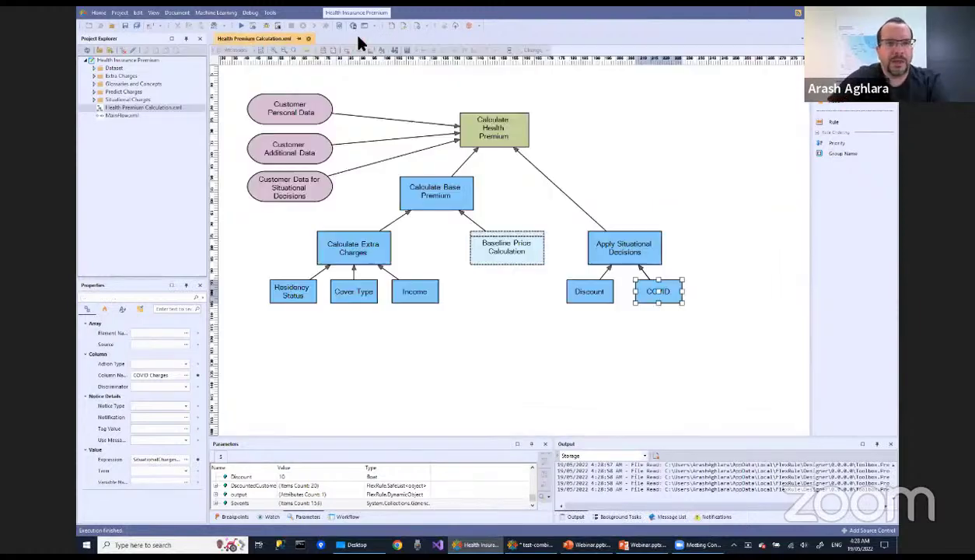
Open the Cover Type decision's logic, highlight the Hospital Only Cover rule for review, and close the document
right_click(348, 297)
click(367, 294)
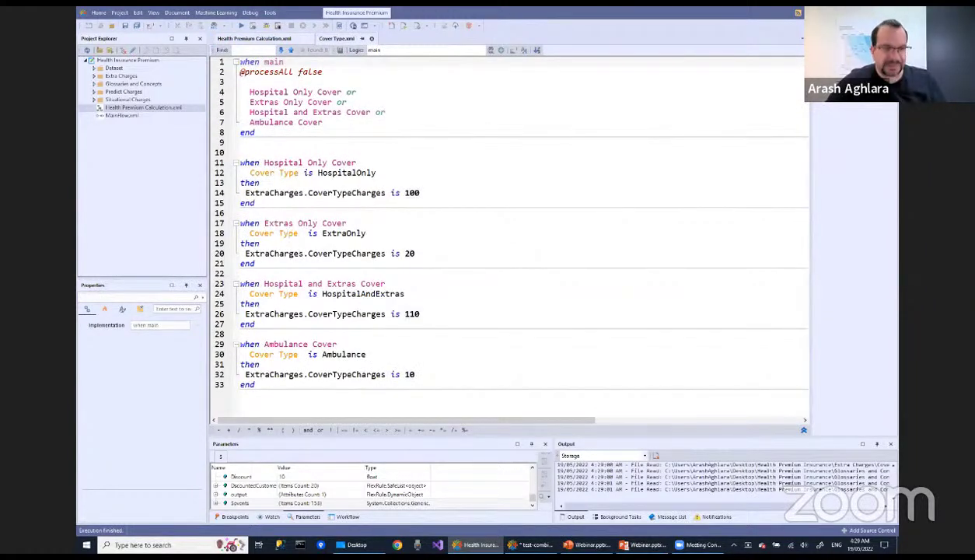
drag(217, 150, 486, 245)
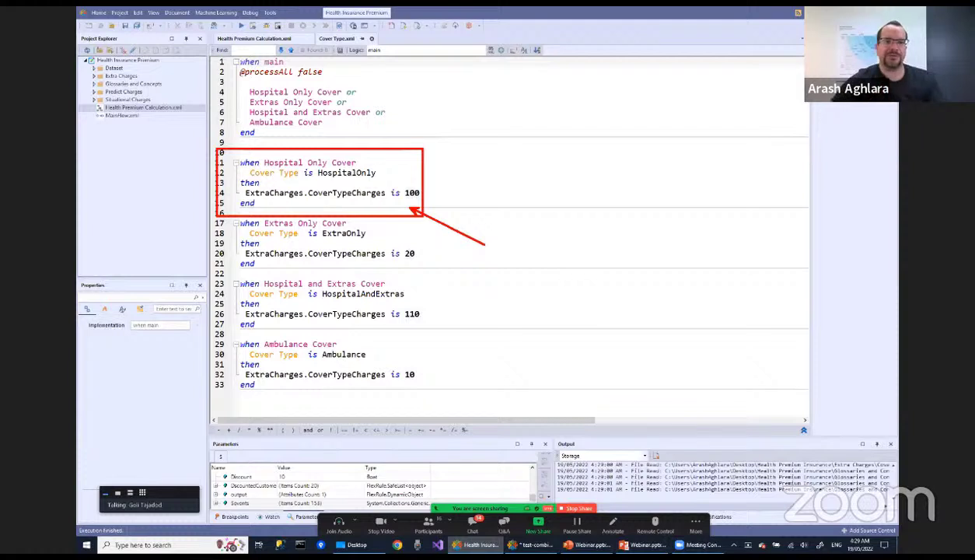
click(261, 132)
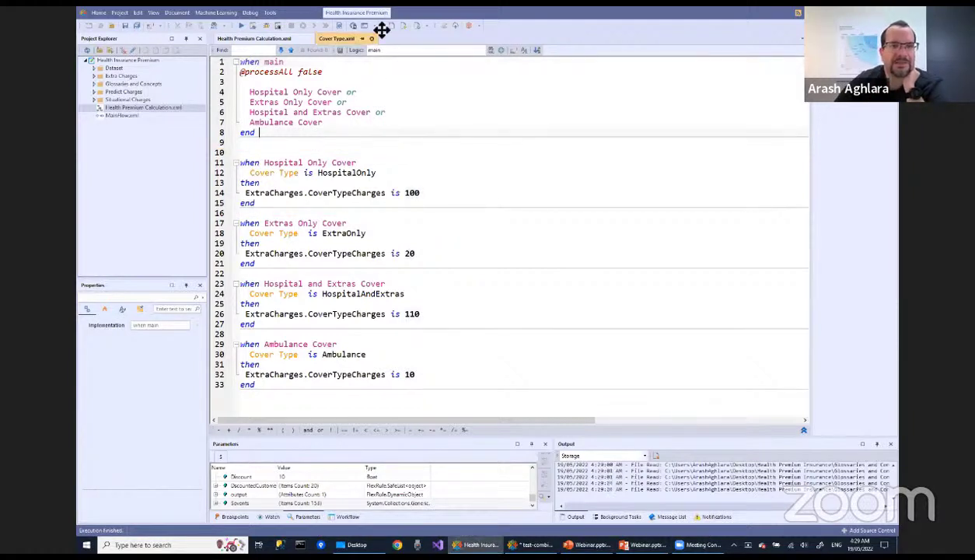
click(372, 38)
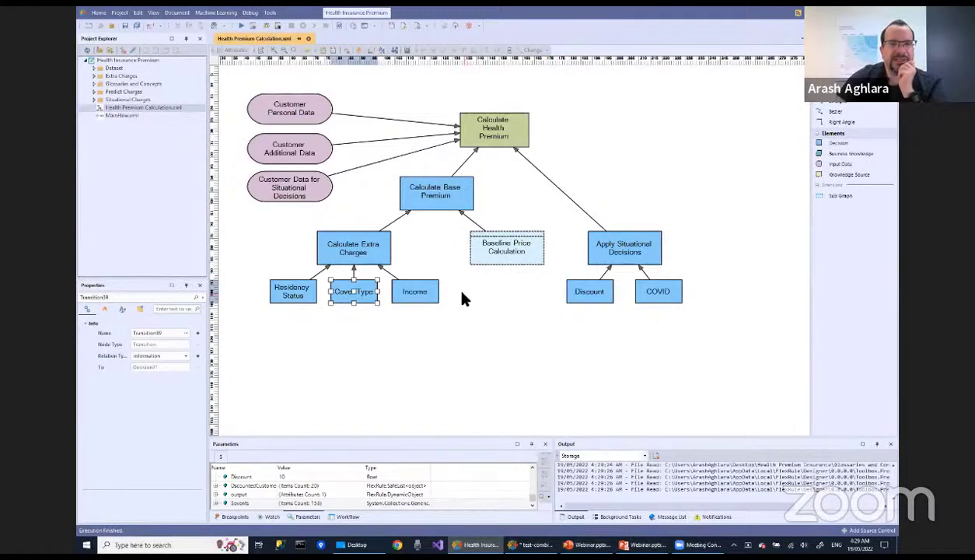
Open the Baseline Price Calculation's linked graph, inspect the FRML Decision's model building report, and close both
right_click(511, 258)
click(521, 254)
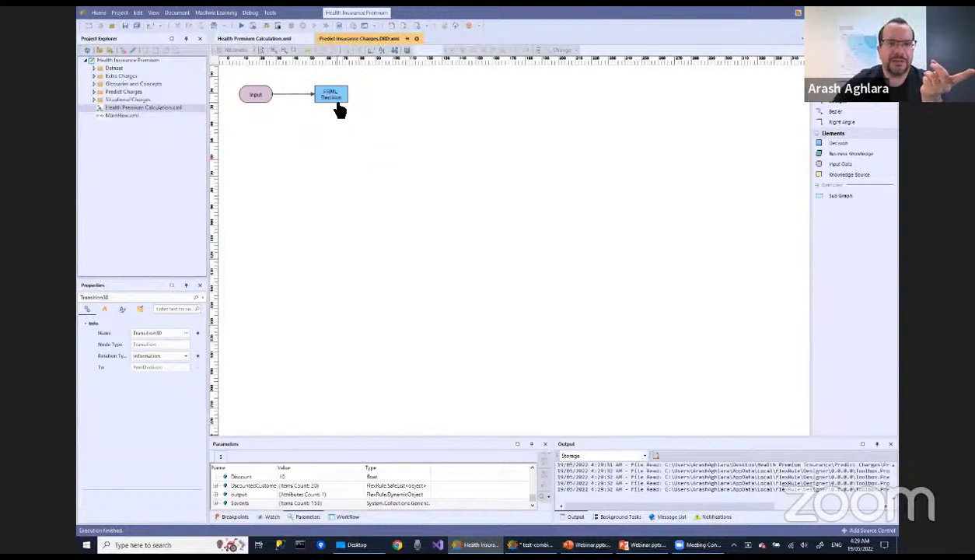
right_click(336, 103)
click(355, 105)
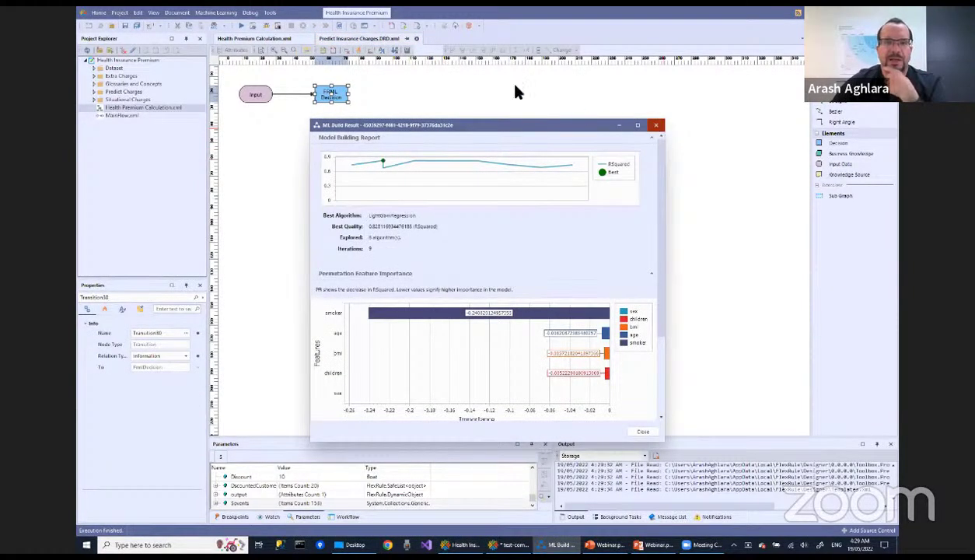
key(Escape)
click(416, 39)
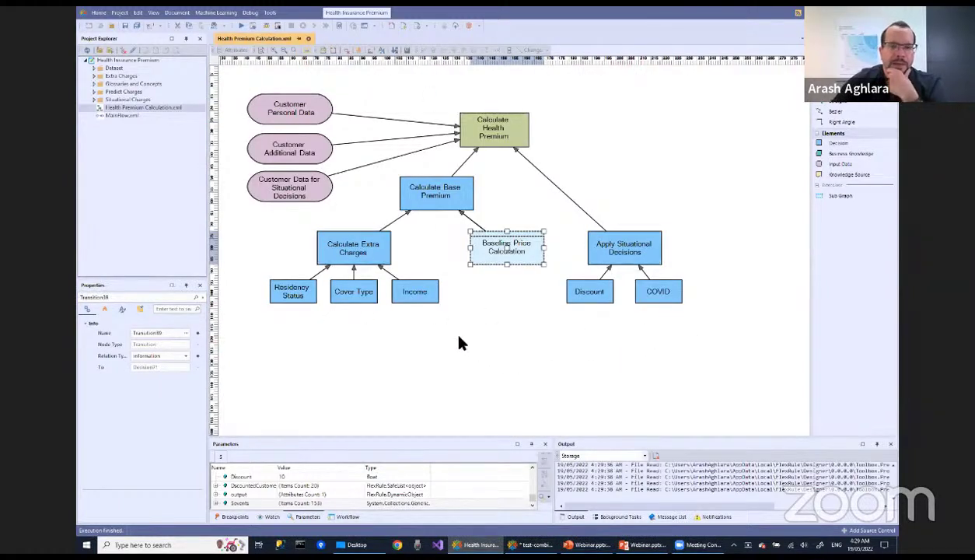
Enlarge the Parameters area and launch the Logic Test Template for the Health Premium Calculation graph
drag(417, 438, 421, 390)
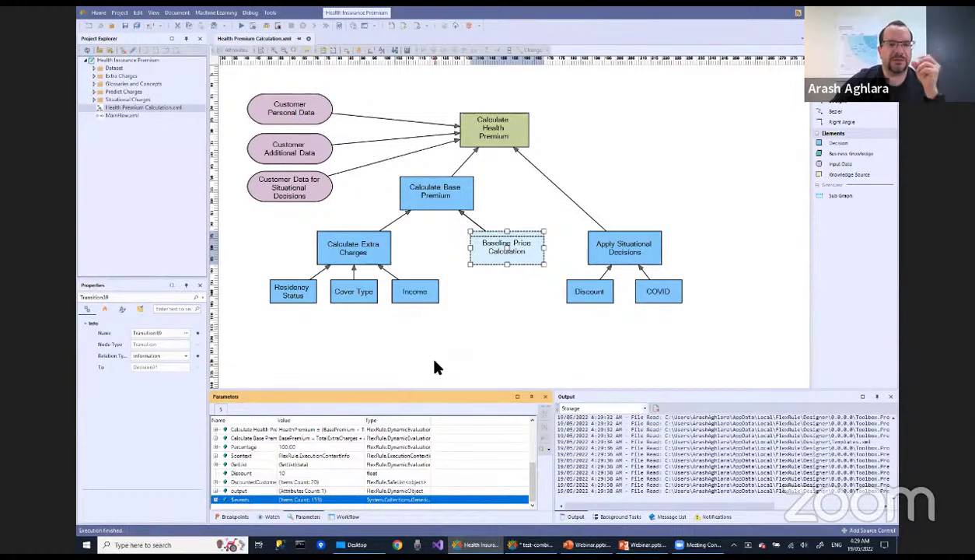
click(338, 25)
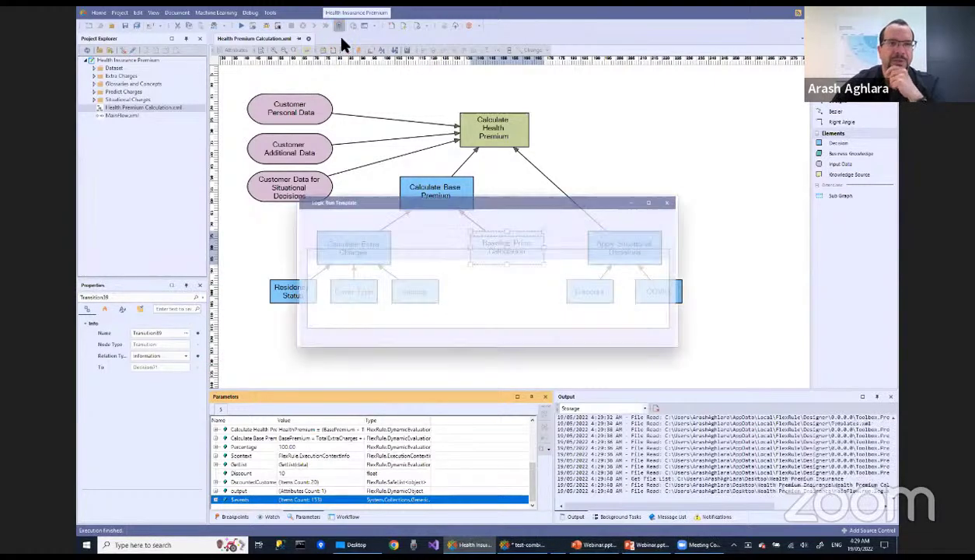
click(309, 213)
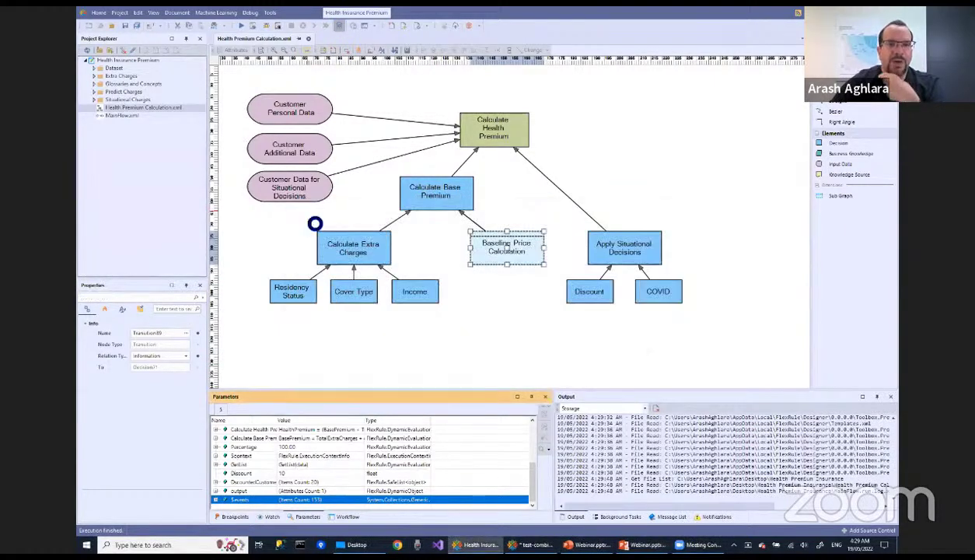
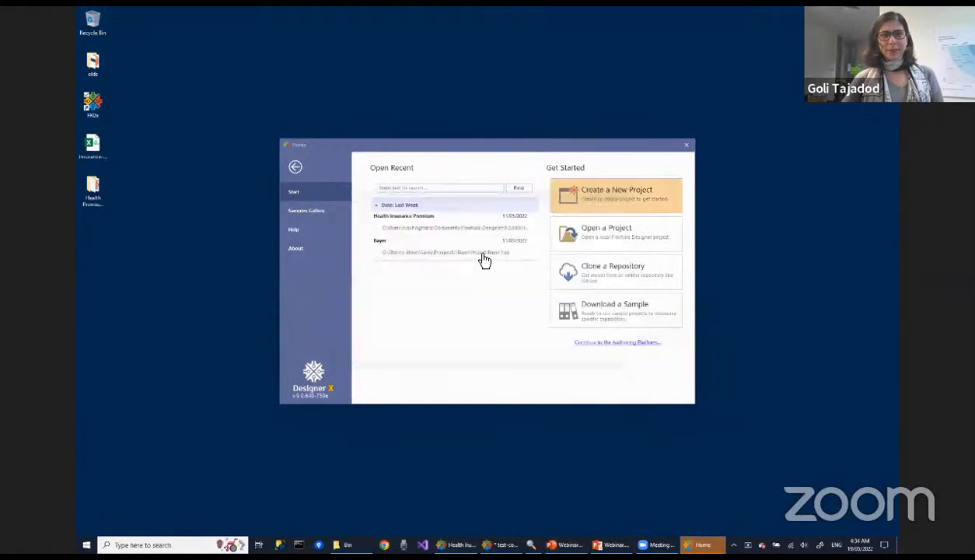
Open the recent Health Insurance Premium project with its Health Premium Calculation graph in a maximized window, and dismiss the help content notice
click(461, 230)
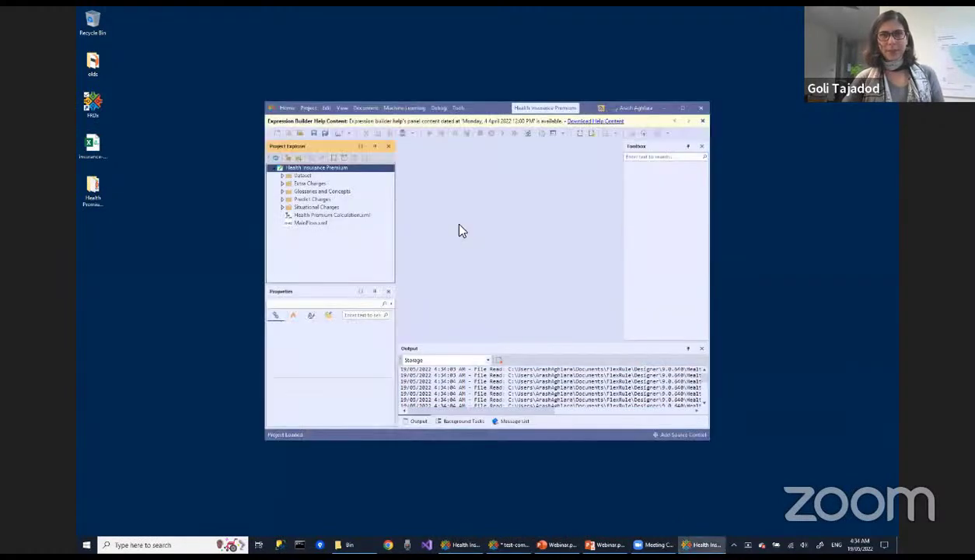
double_click(364, 215)
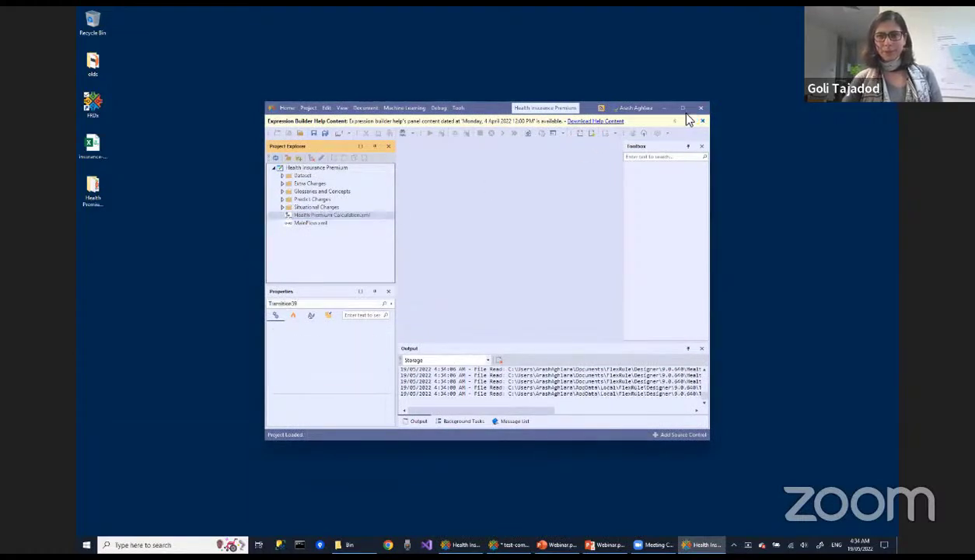
click(684, 109)
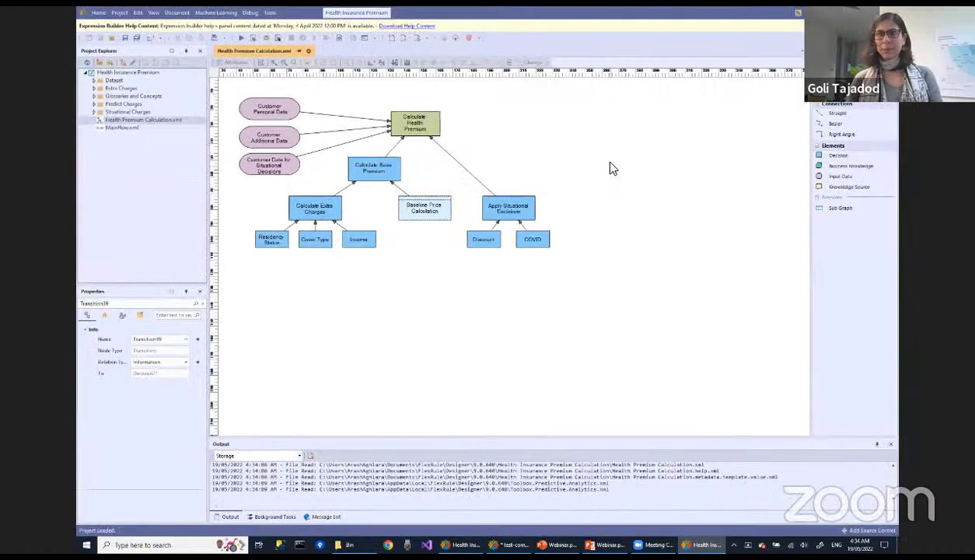
click(583, 26)
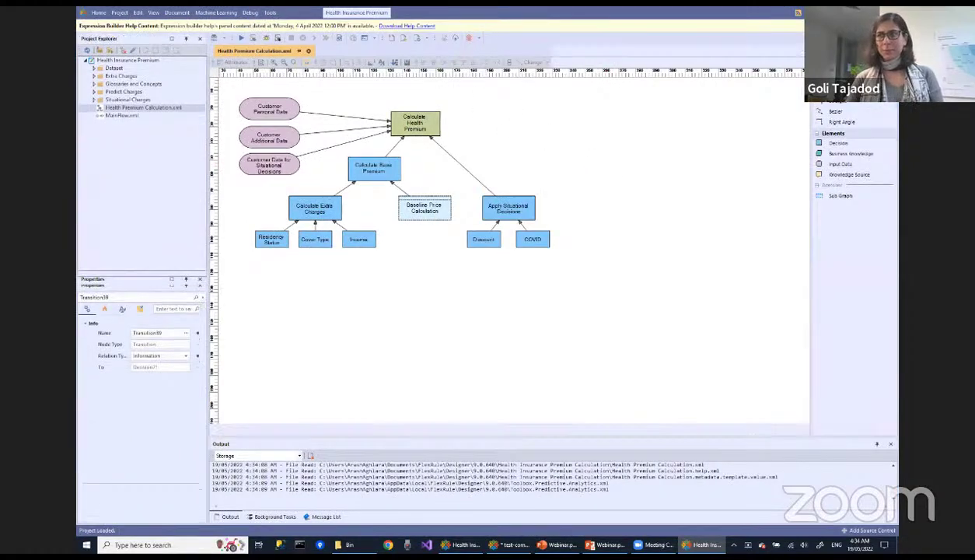
Review the graph's package contents and the FlexRule Server and Azure Function deployment settings in the Package Builder, and close it without publishing
click(468, 25)
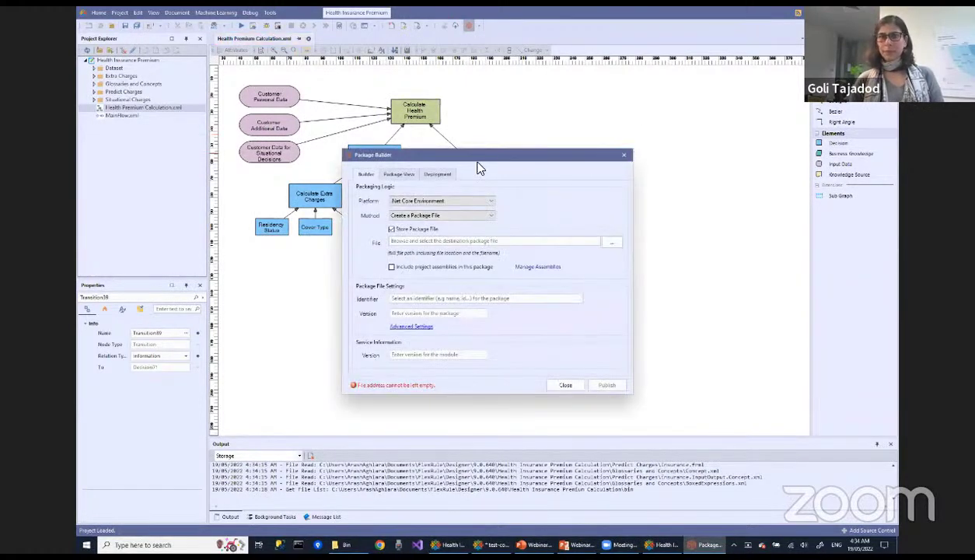
click(399, 175)
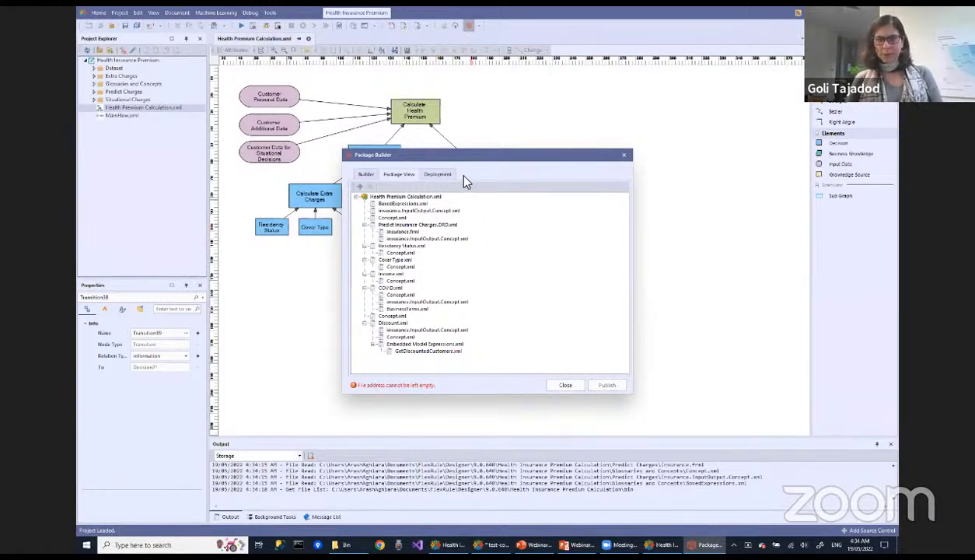
click(437, 175)
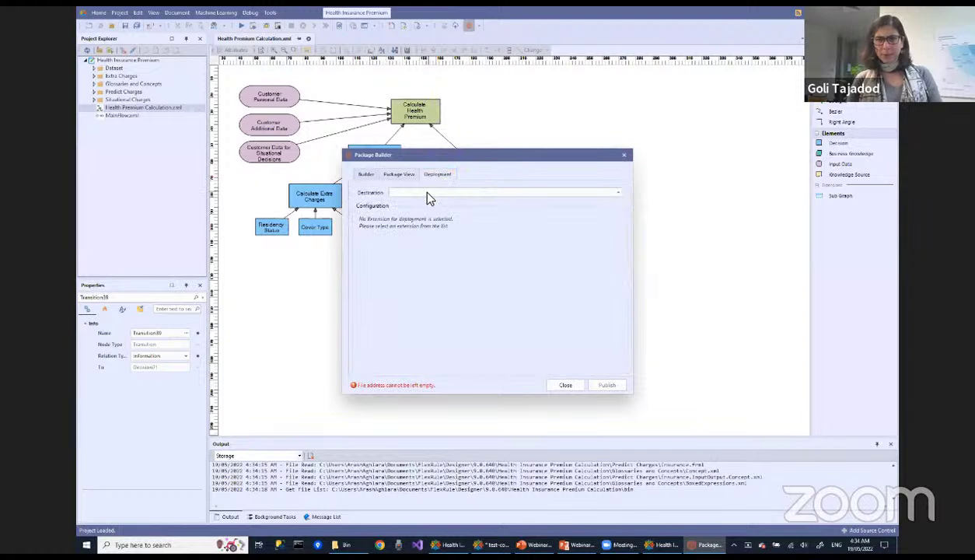
click(429, 195)
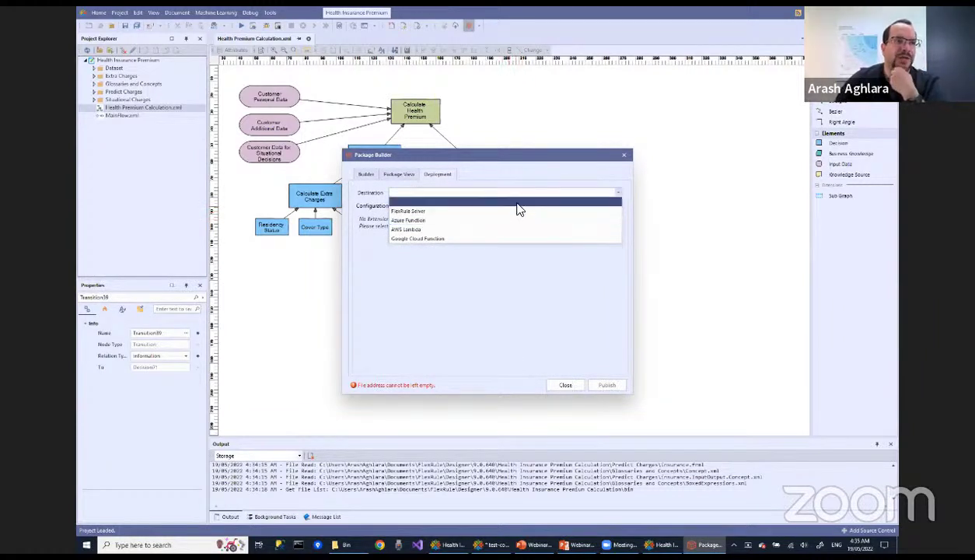
click(507, 213)
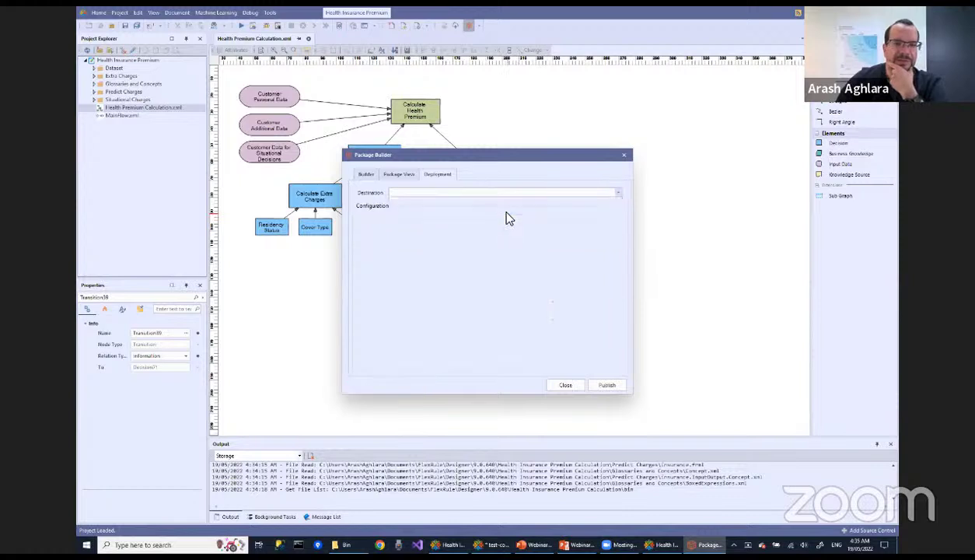
click(504, 193)
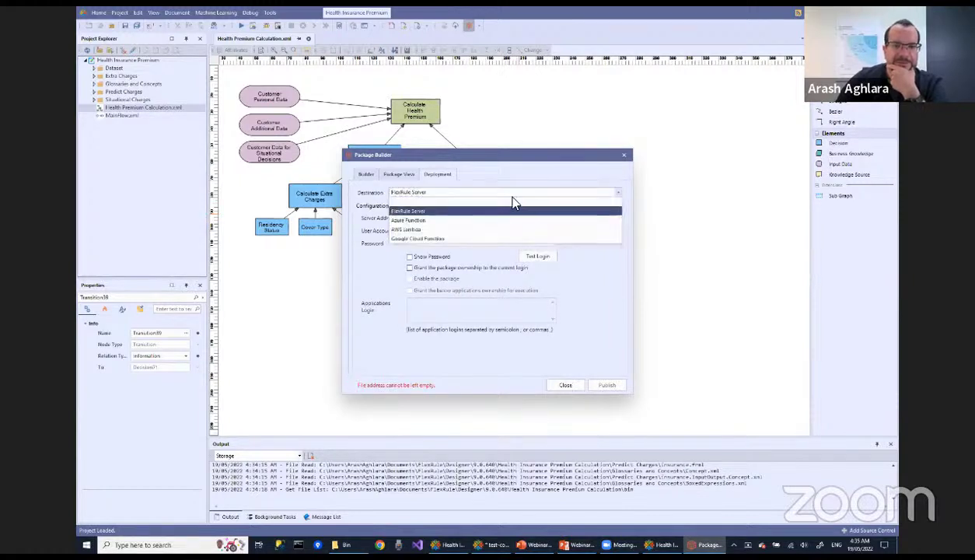
click(474, 221)
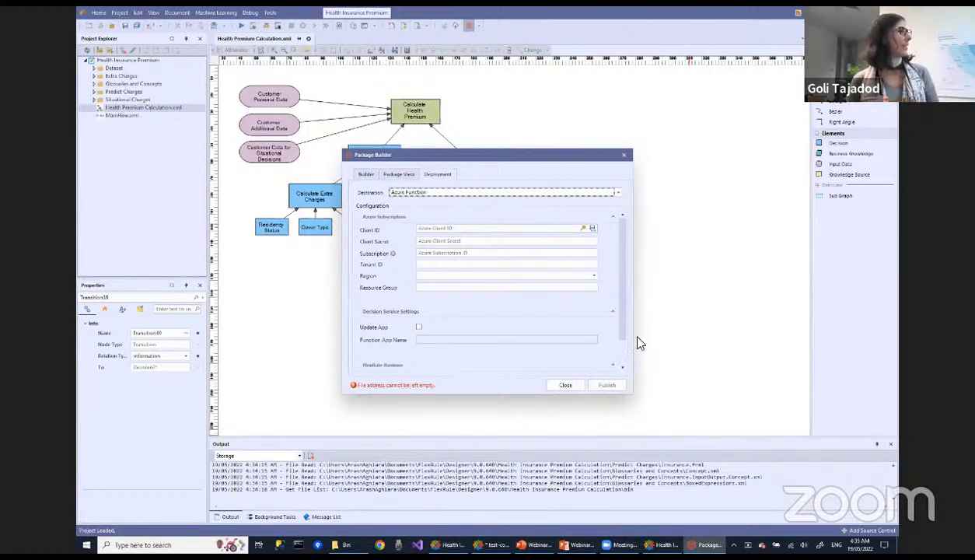
click(554, 382)
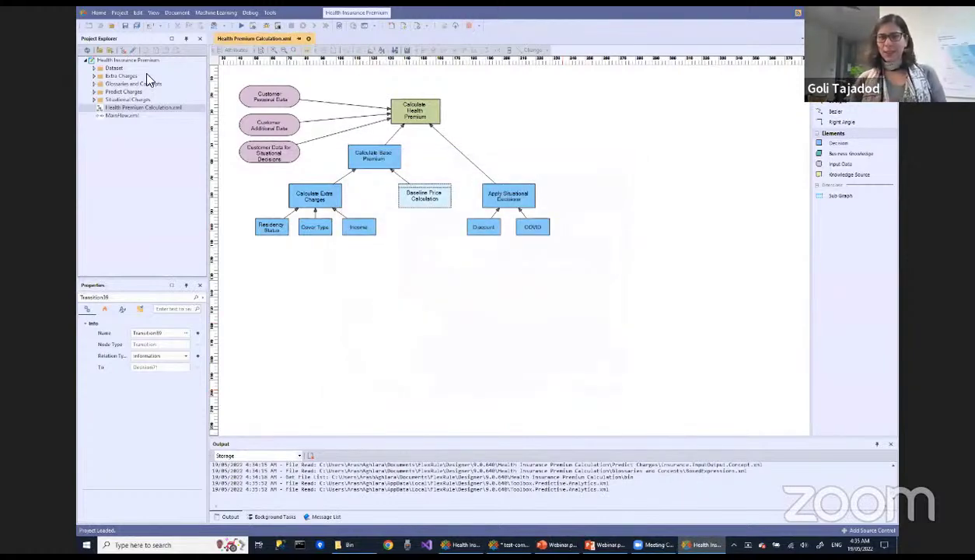
Add a Generic Flow document named GenericFlow.xml to the Health Insurance Premium project root and open it
click(144, 61)
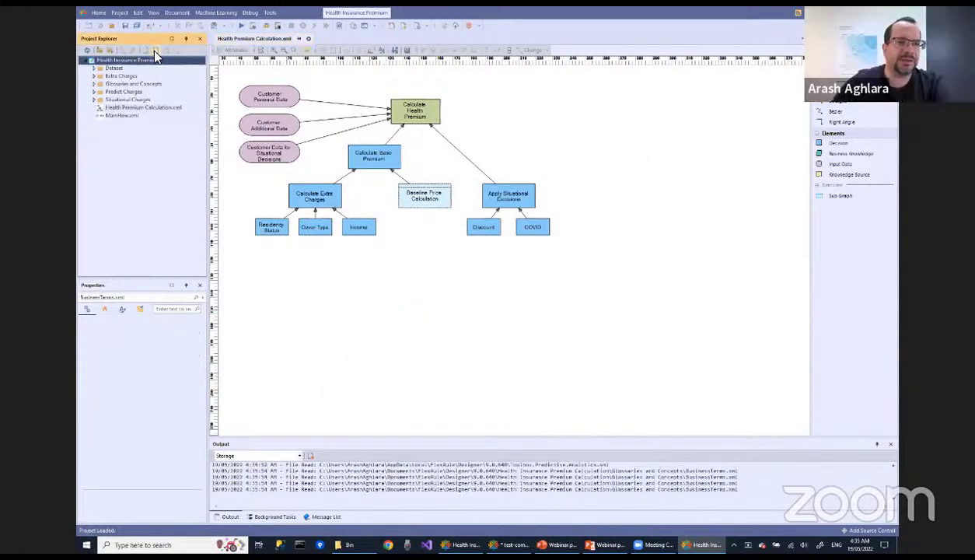
key(ctrl+n)
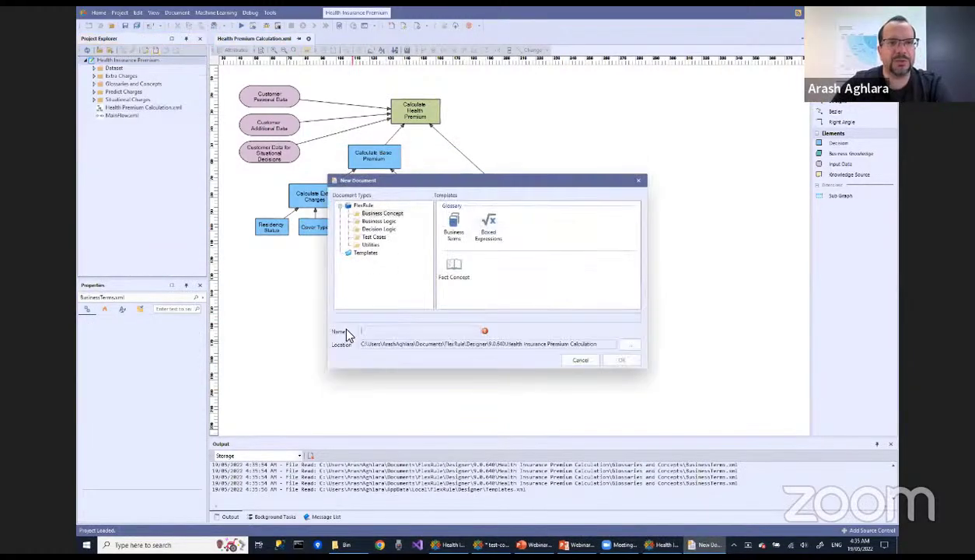
click(379, 221)
click(454, 225)
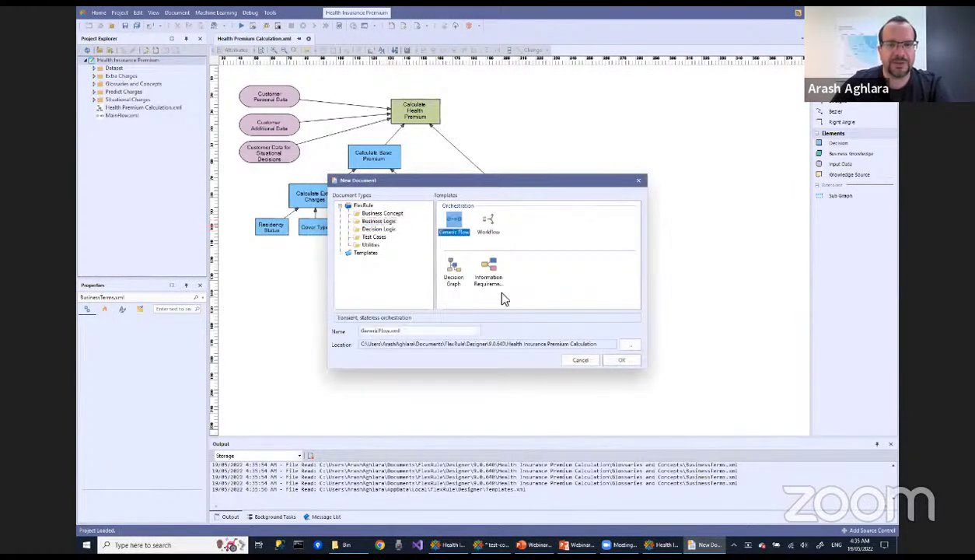
click(622, 361)
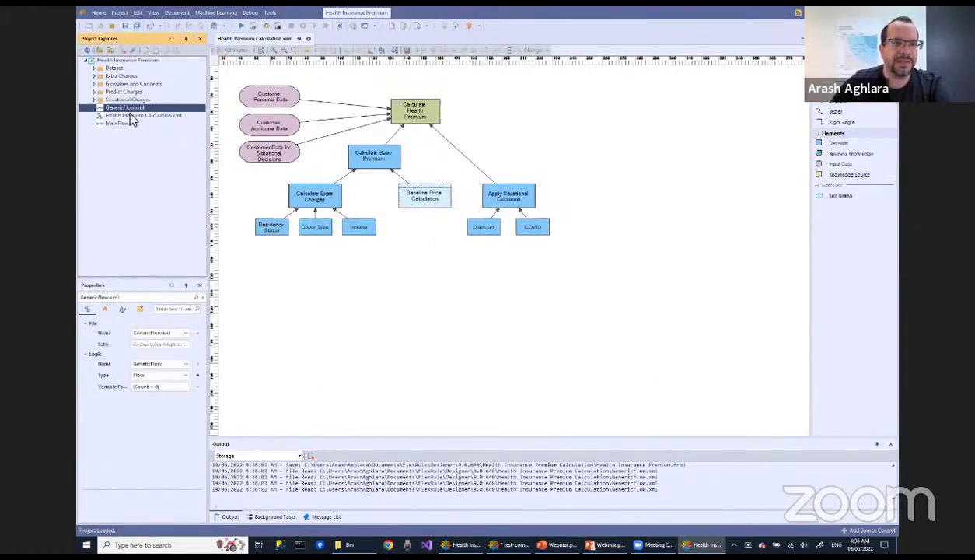
double_click(128, 108)
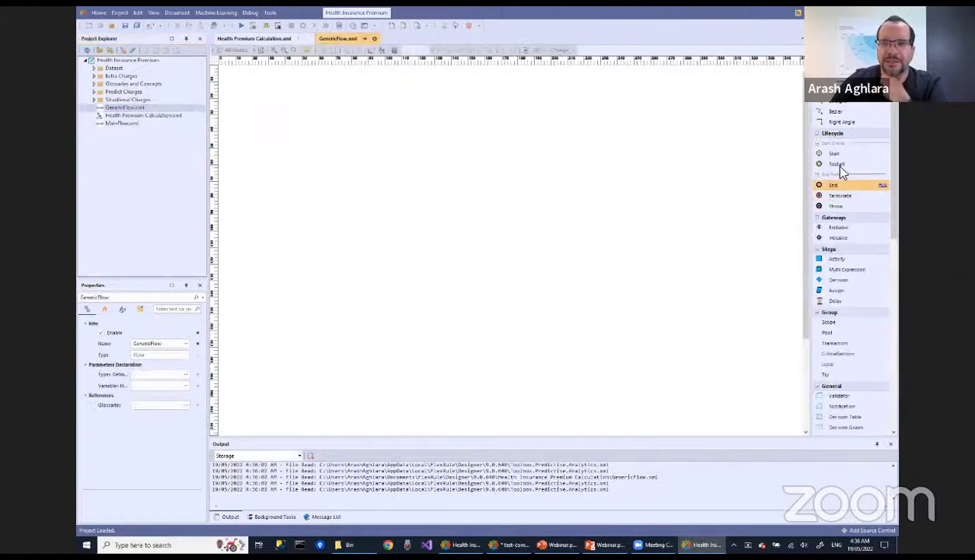
Place a Start node, an End node and the Health Premium Calculation document as an activity on the GenericFlow canvas
drag(835, 153, 297, 136)
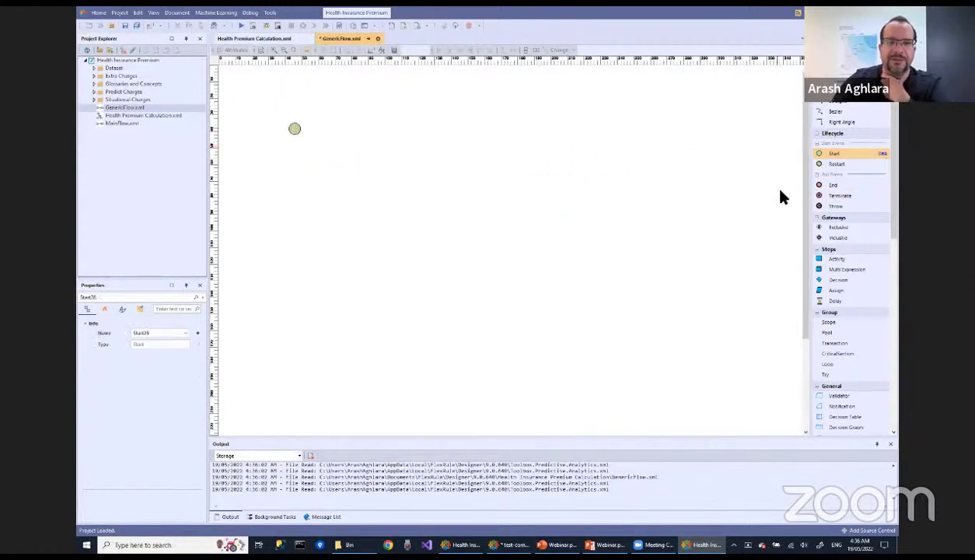
drag(835, 185, 502, 255)
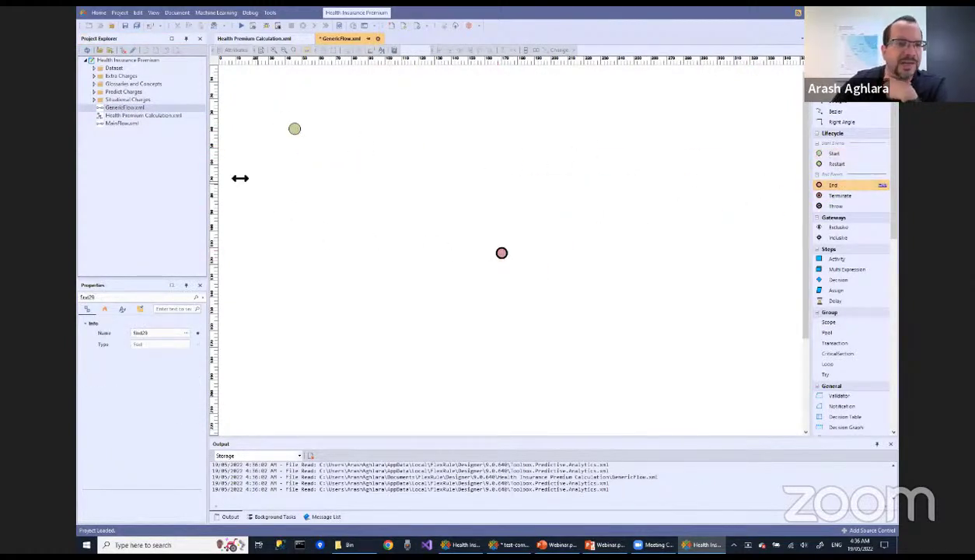
click(142, 117)
drag(373, 129, 337, 168)
Open the document linked to the Health Premium Calculation activity, and close it to return to the flow
right_click(358, 145)
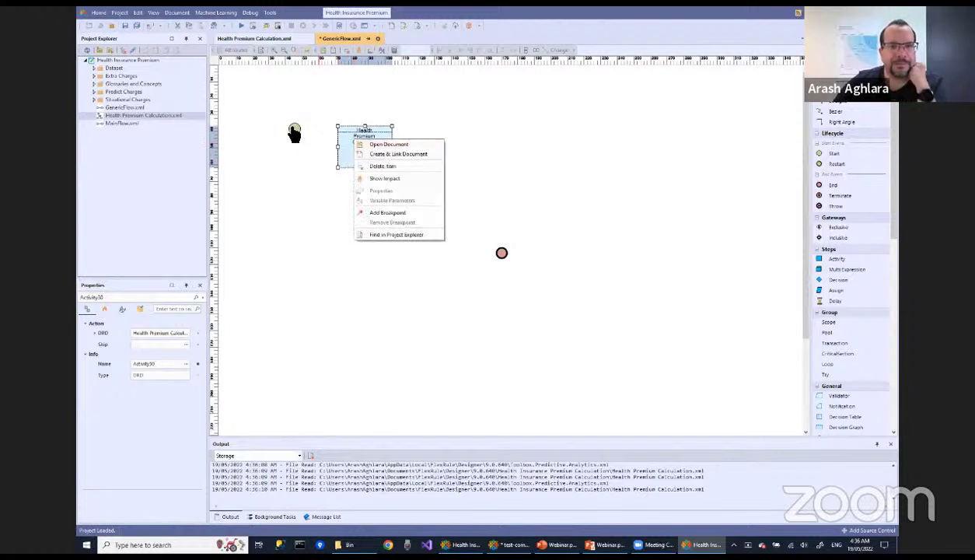
click(380, 145)
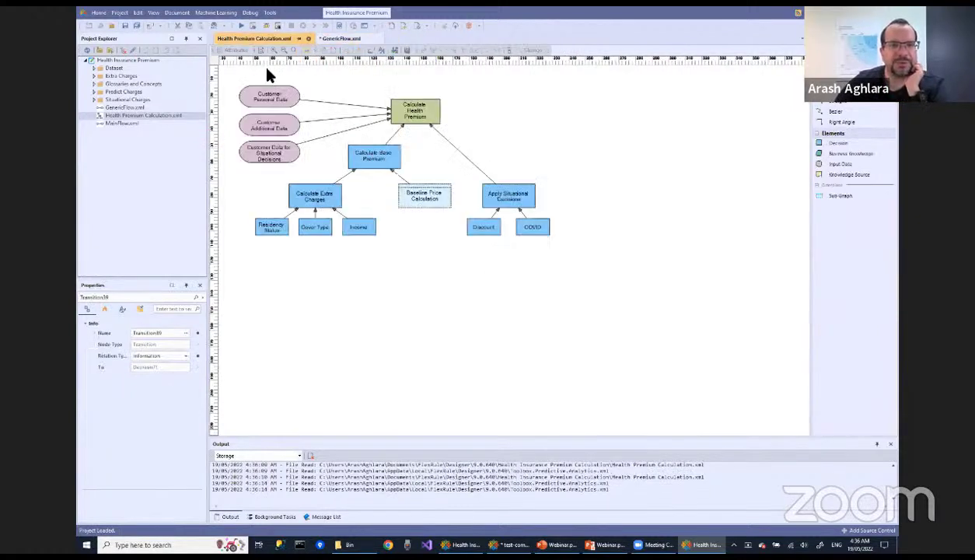
click(307, 39)
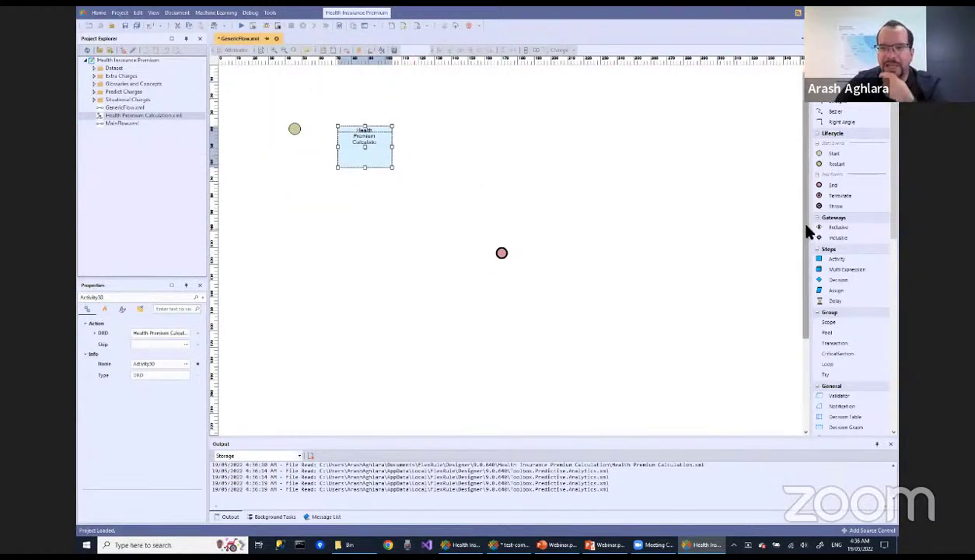
Add a REST API node, connect Start, Health Premium Calculation, REST API and End in sequence, and auto-arrange the flow
scroll(818, 325, down, 5)
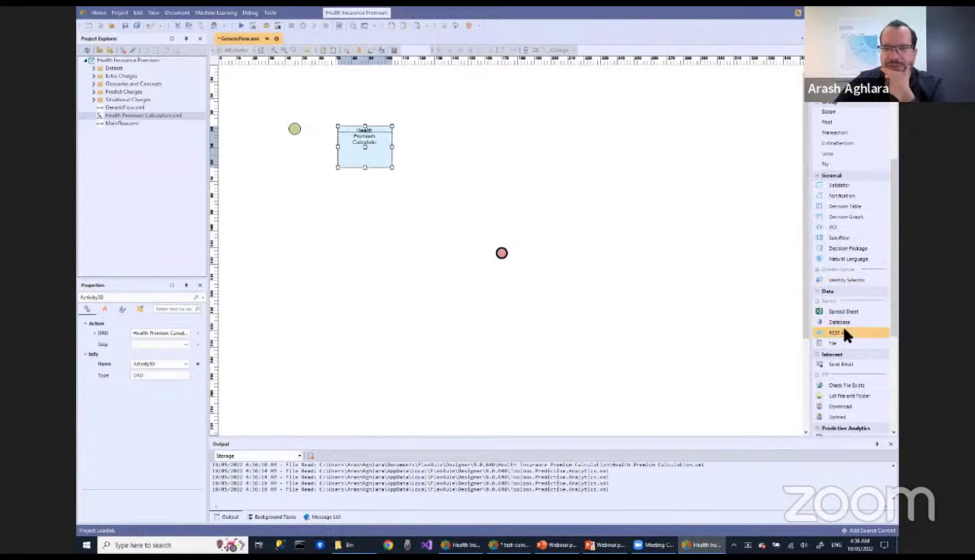
drag(838, 332, 459, 154)
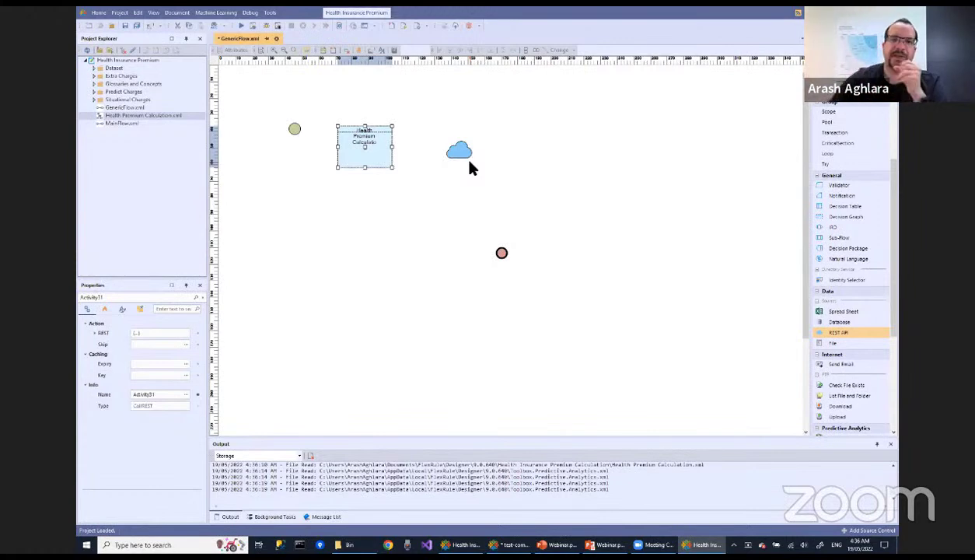
mouse_move(299, 135)
mouse_down()
mouse_move(362, 156)
mouse_move(435, 146)
mouse_move(463, 158)
mouse_up()
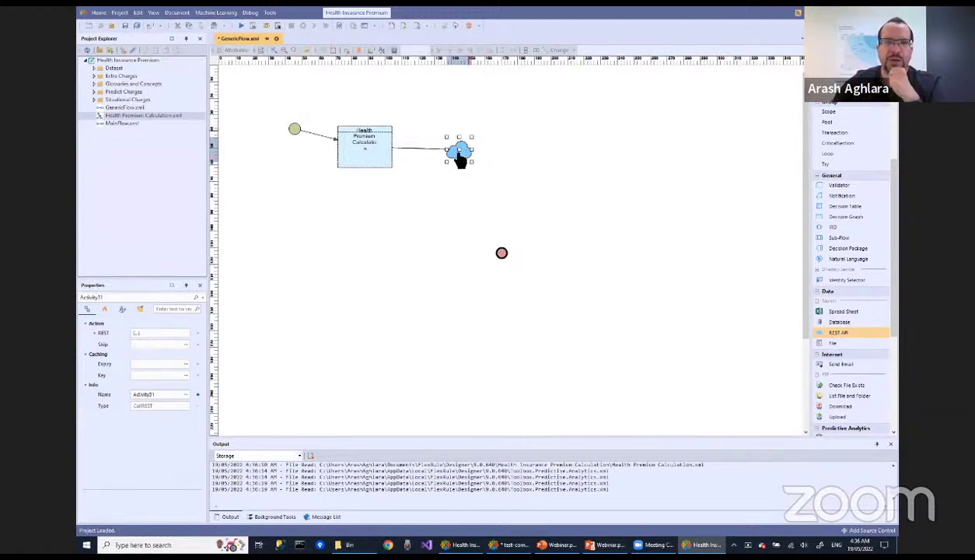
mouse_move(460, 159)
mouse_down()
mouse_move(497, 269)
mouse_move(502, 253)
mouse_up()
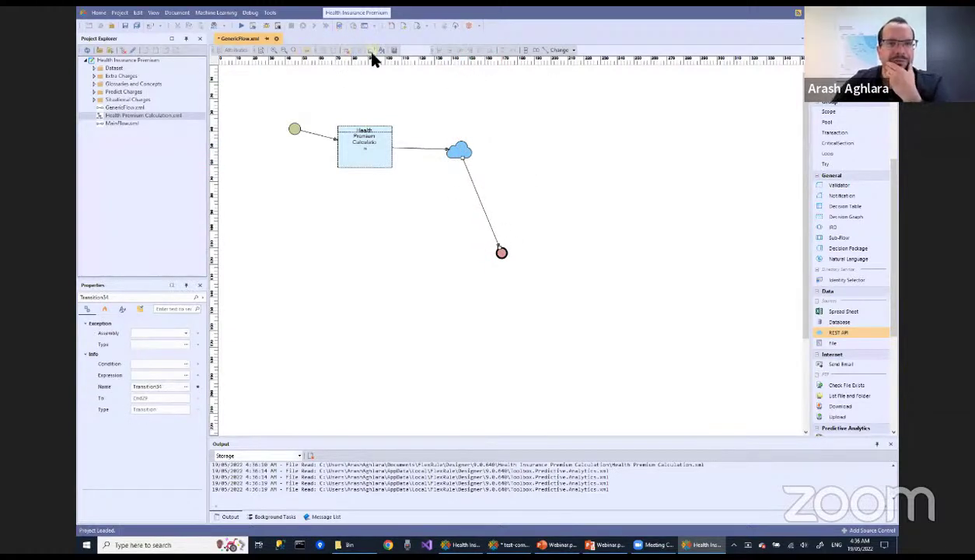
click(530, 51)
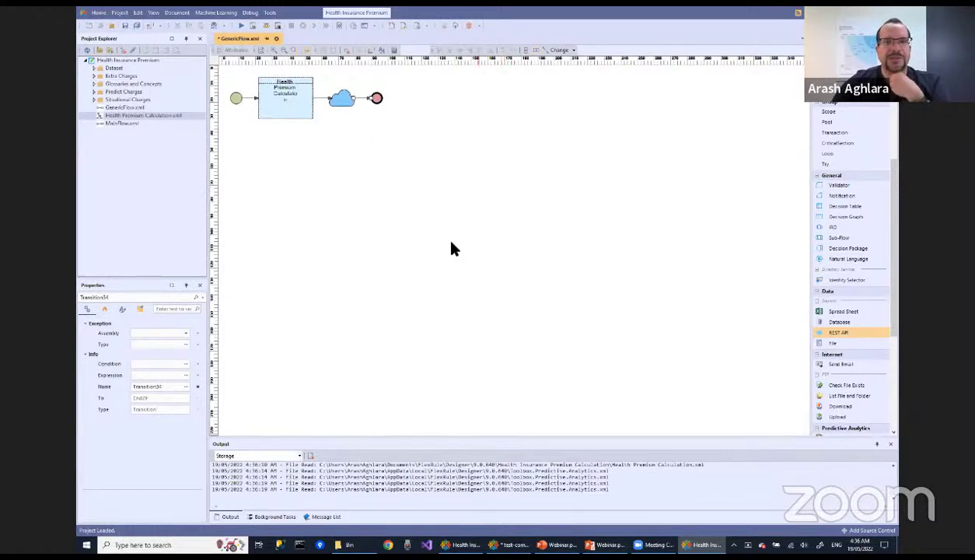
View the Health Premium Calculation decision graph behind the arranged flow's activity, and return to GenericFlow.xml
click(287, 94)
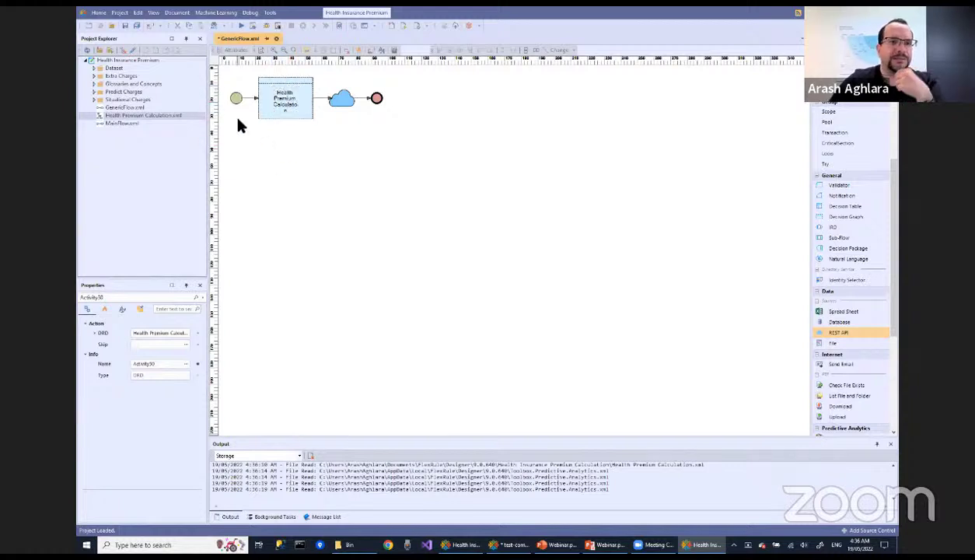
right_click(281, 109)
click(300, 117)
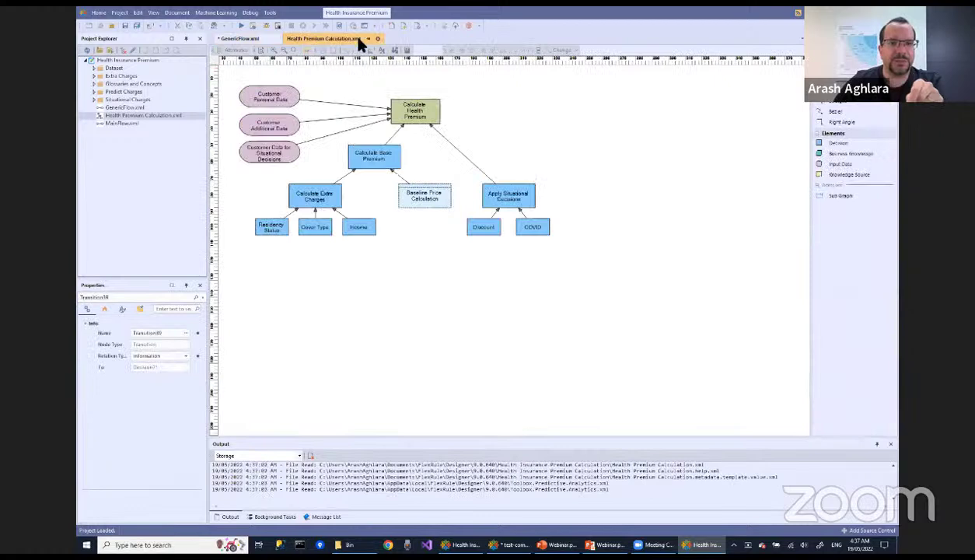
click(369, 38)
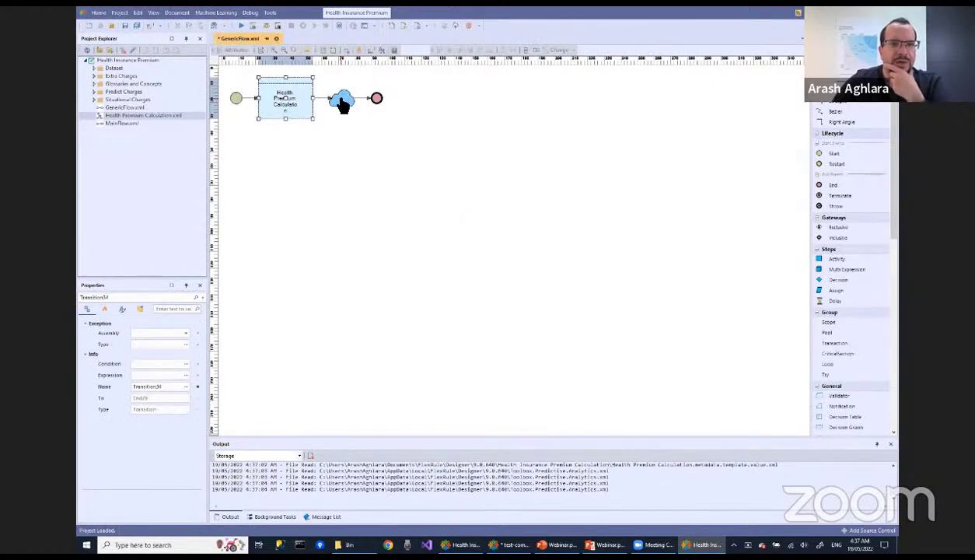
Move the End node farther from the REST API node, insert an IRD node between them, and link it to a new IRD.xml document
drag(343, 104, 482, 99)
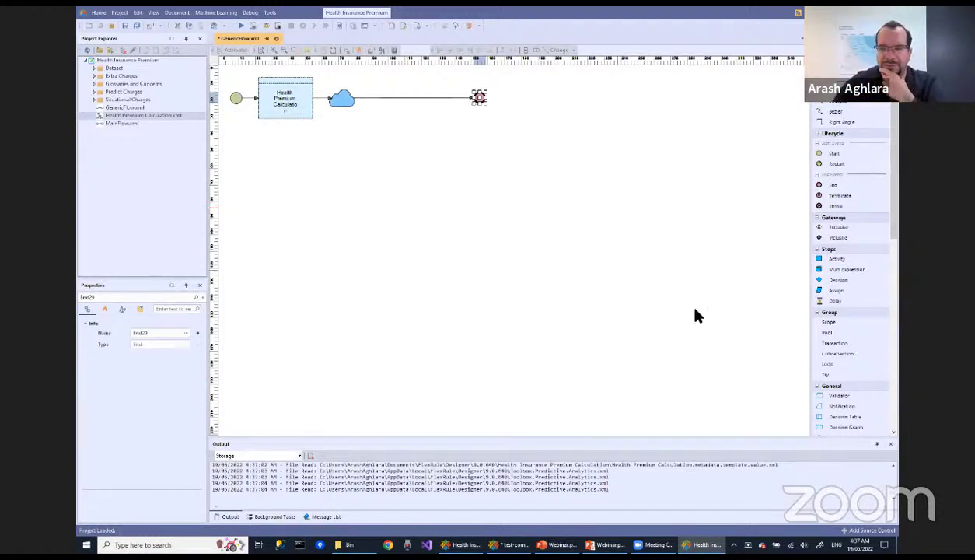
scroll(838, 283, down, 5)
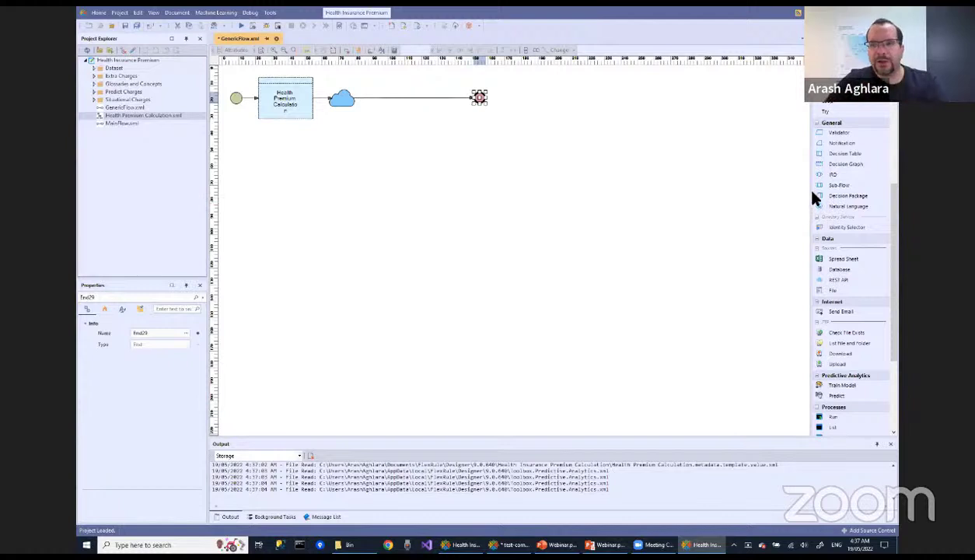
drag(832, 174, 401, 102)
right_click(400, 102)
click(441, 117)
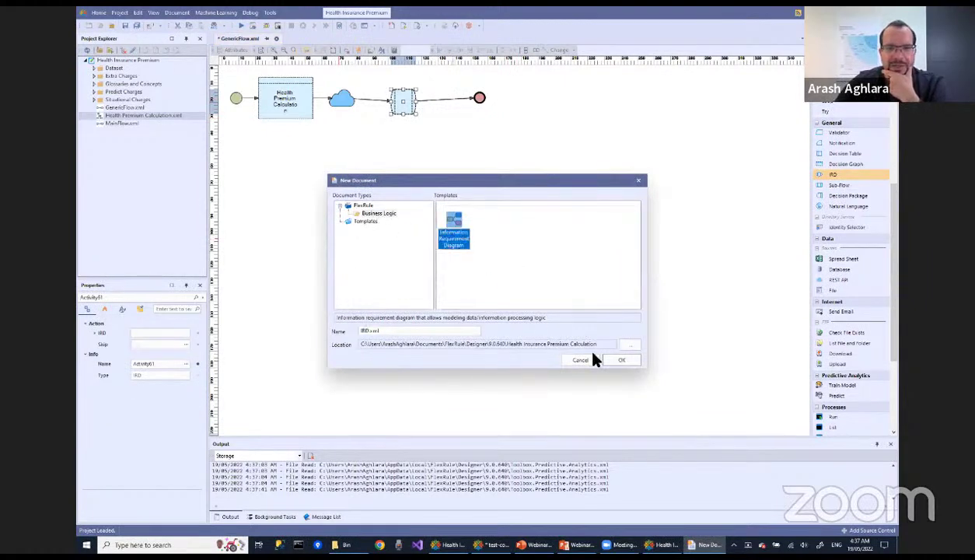
click(622, 361)
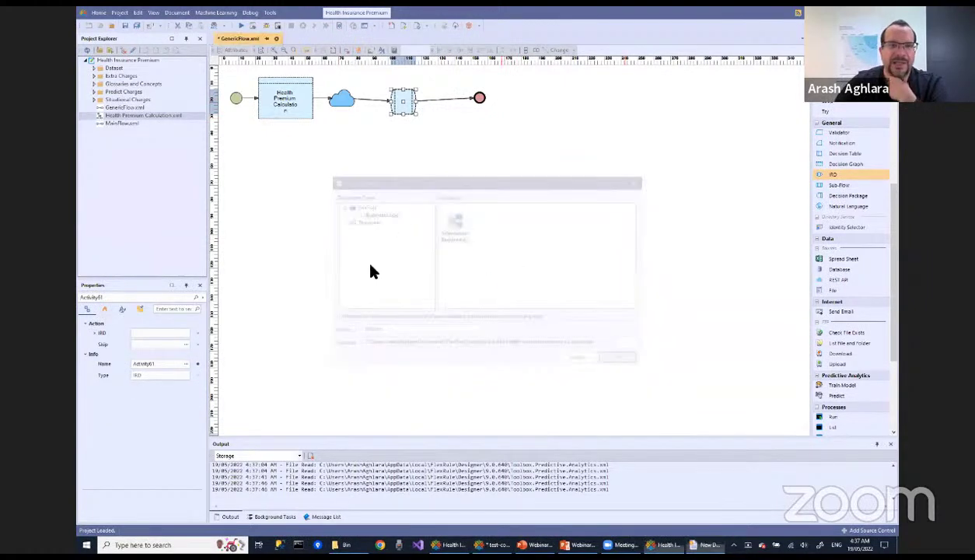
Open IRD.xml from the IRD node to view its available information operations, and return to the generic flow
right_click(396, 101)
click(416, 103)
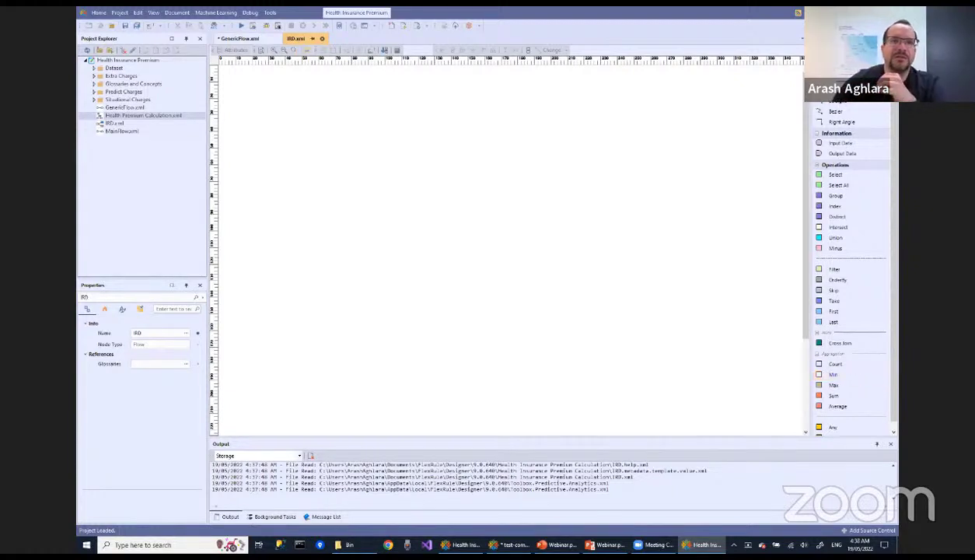
click(241, 39)
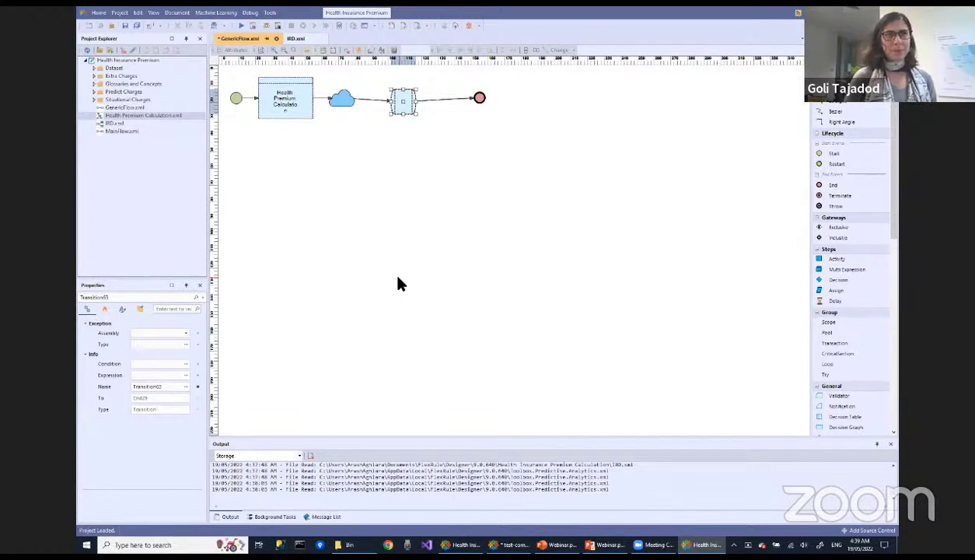
Open the Health Premium Calculation graph from the flow, examine the decision table behind its COVID node, and return to the graph
right_click(300, 109)
click(322, 119)
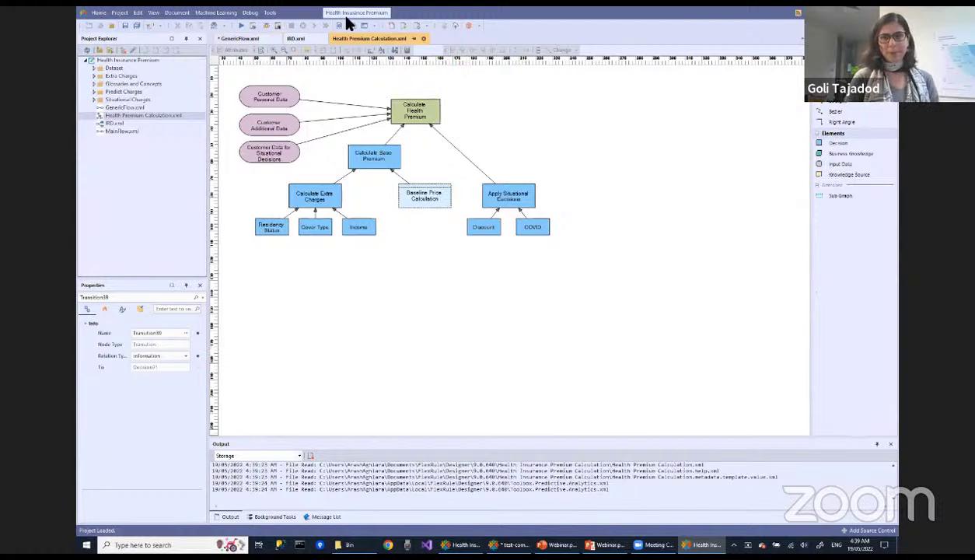
click(273, 49)
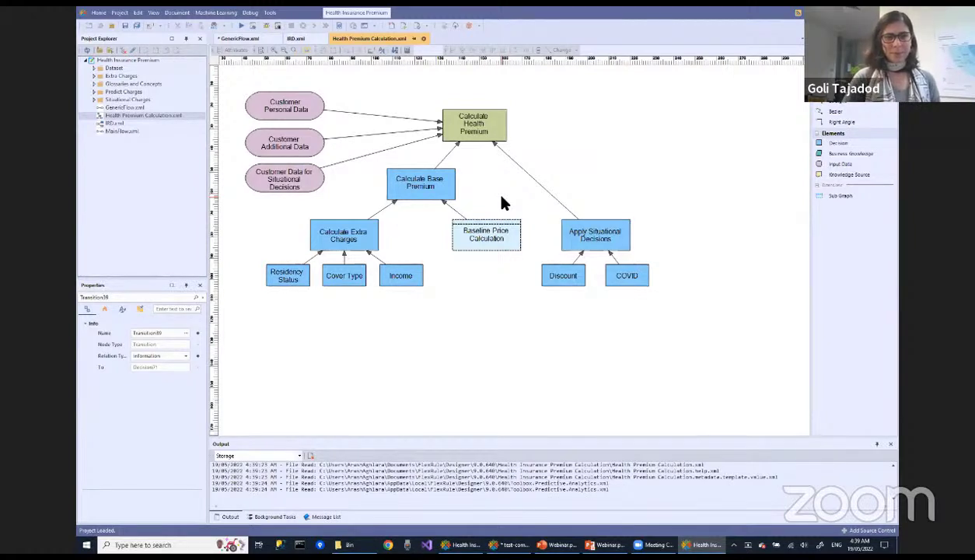
right_click(628, 279)
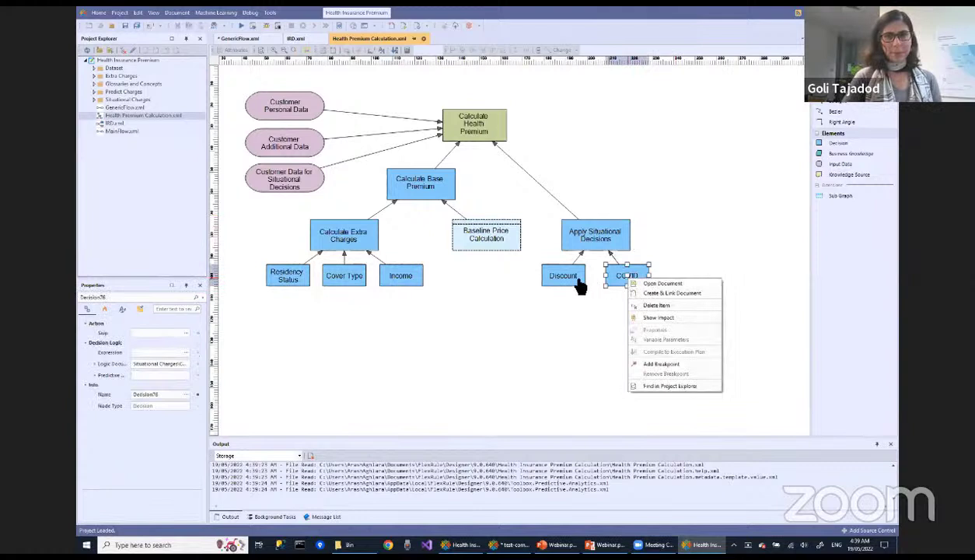
click(661, 283)
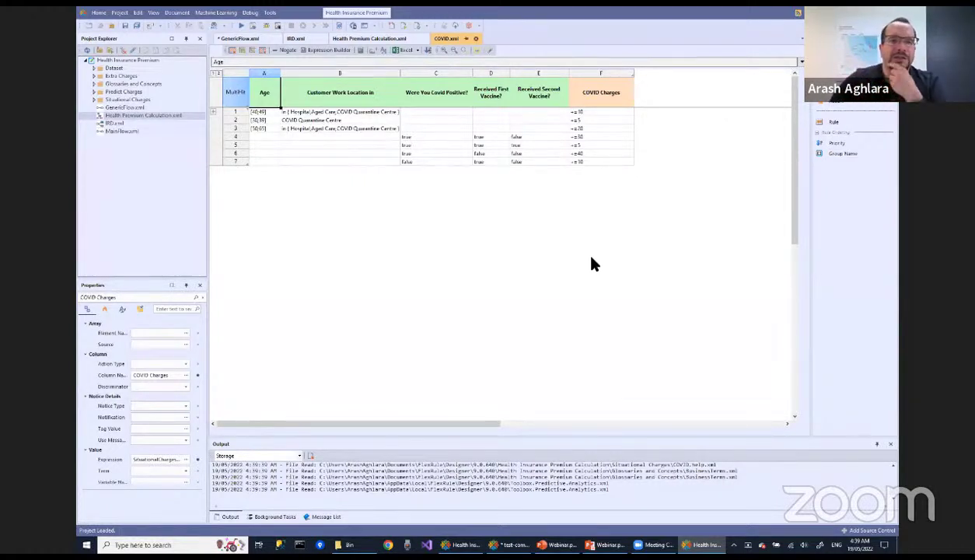
click(371, 38)
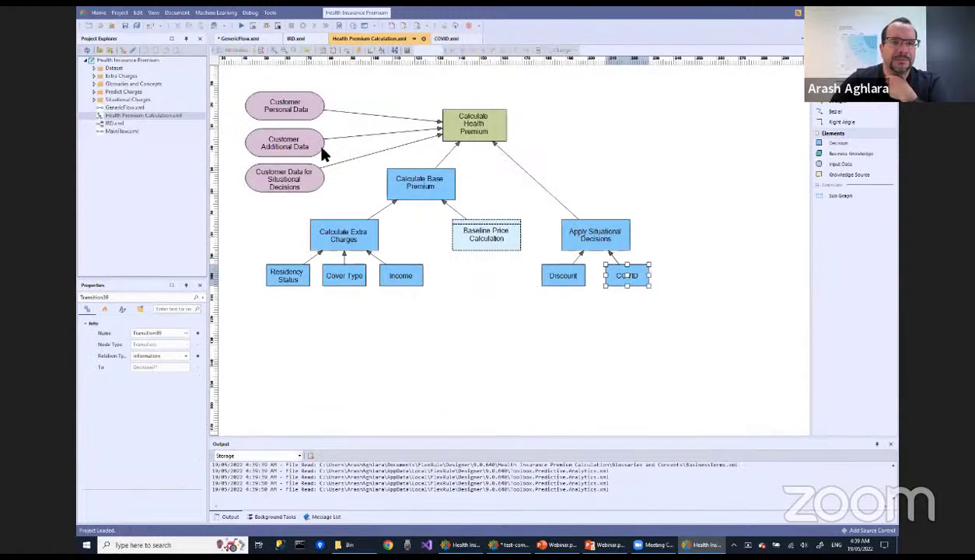
Examine the natural-language rules behind the Cover Type decision in the other project window, and return to the Health Premium Calculation graph
right_click(348, 281)
click(383, 284)
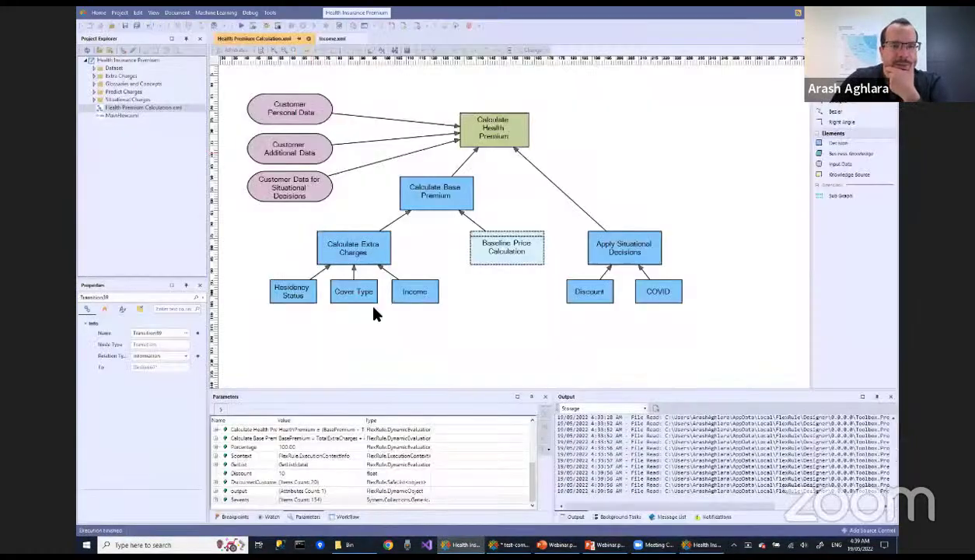
right_click(355, 294)
click(371, 301)
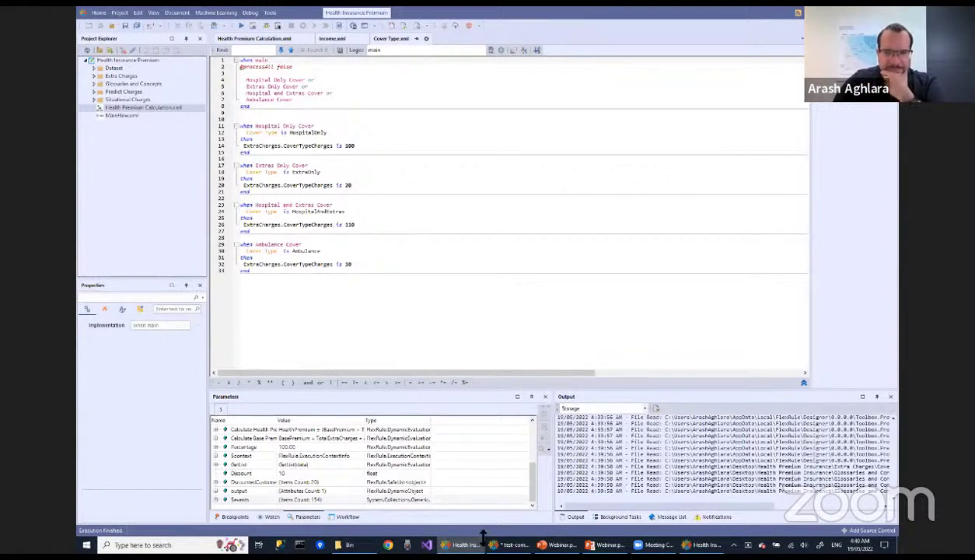
click(497, 269)
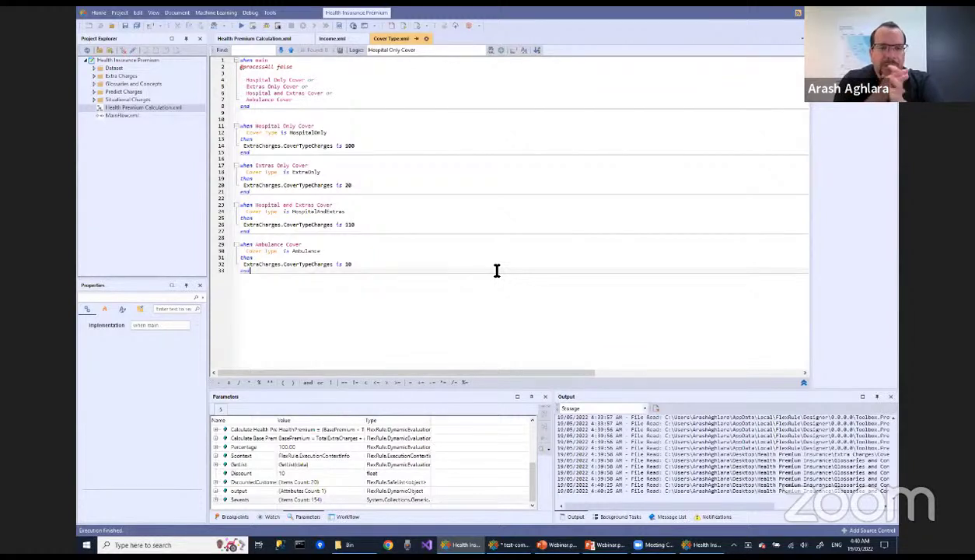
click(331, 39)
click(254, 39)
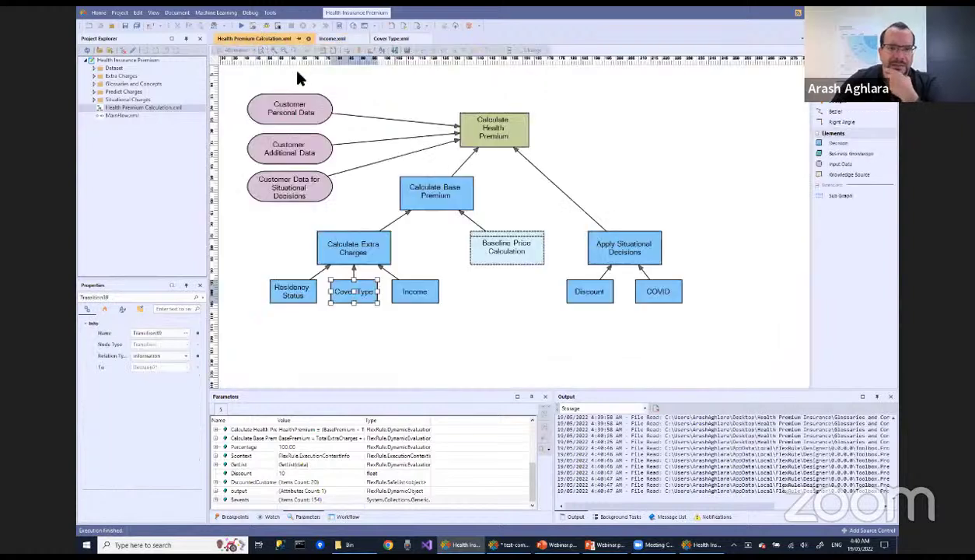